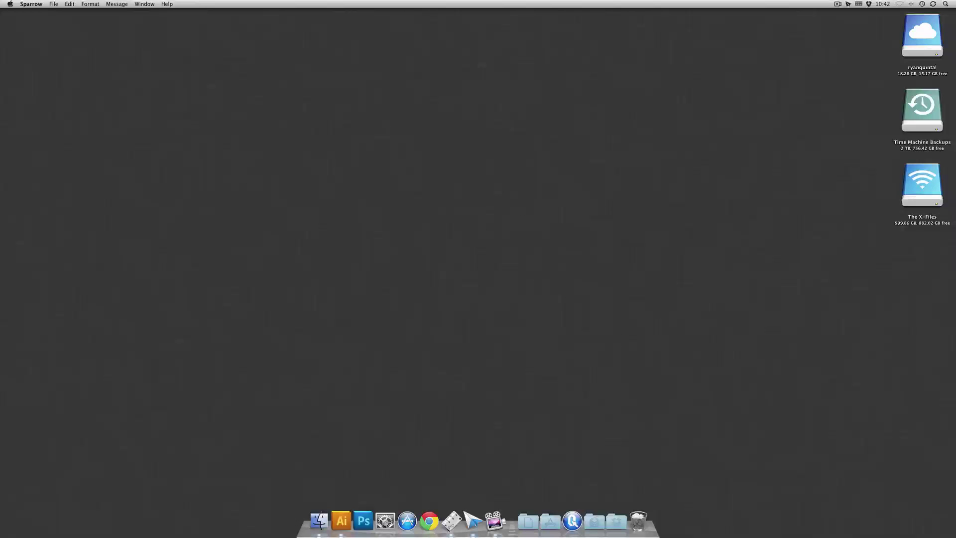
- Quit Sparrow so only the Finder desktop remains
key(super+q)
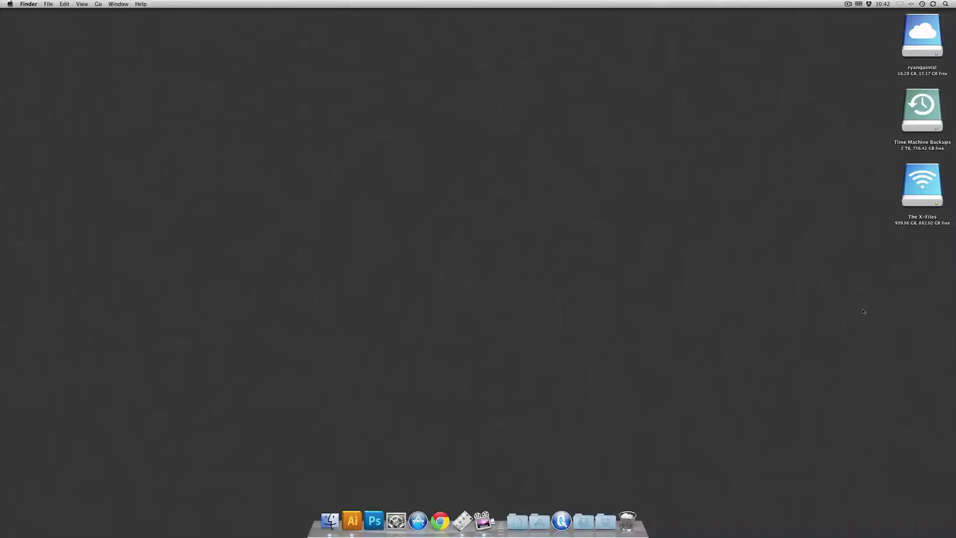
- Launch Illustrator and create a 10 × 10 in RGB document named 'Vine Brush'
click(352, 520)
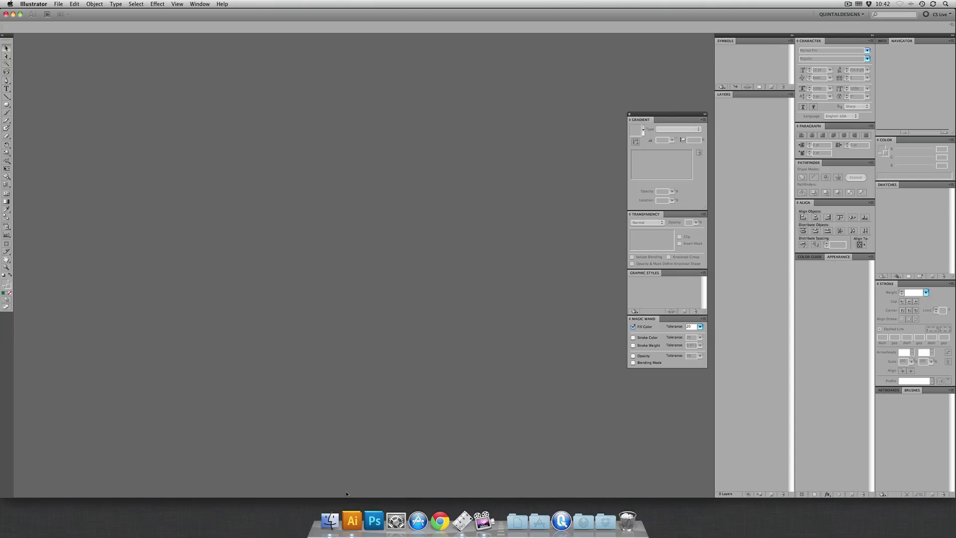
key(super+n)
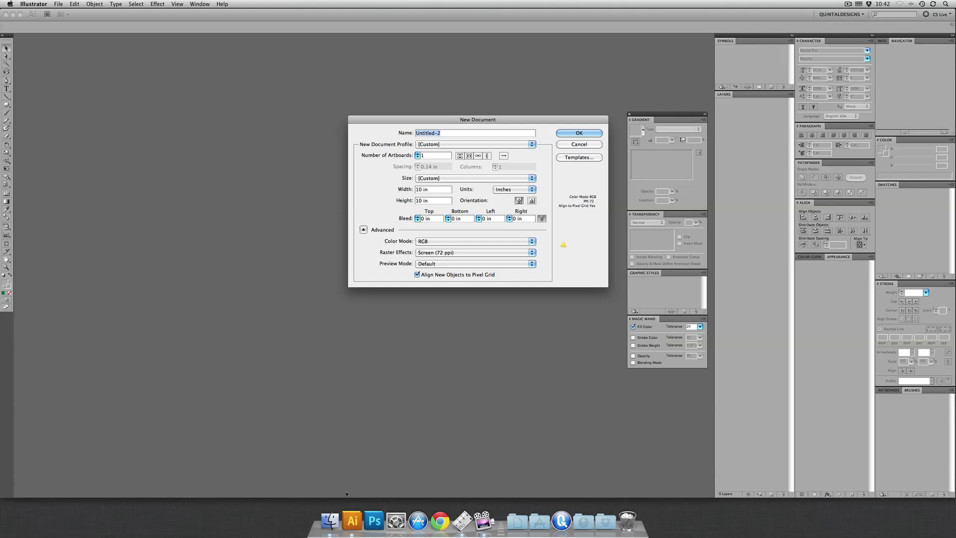
text(Vine Brush)
click(579, 132)
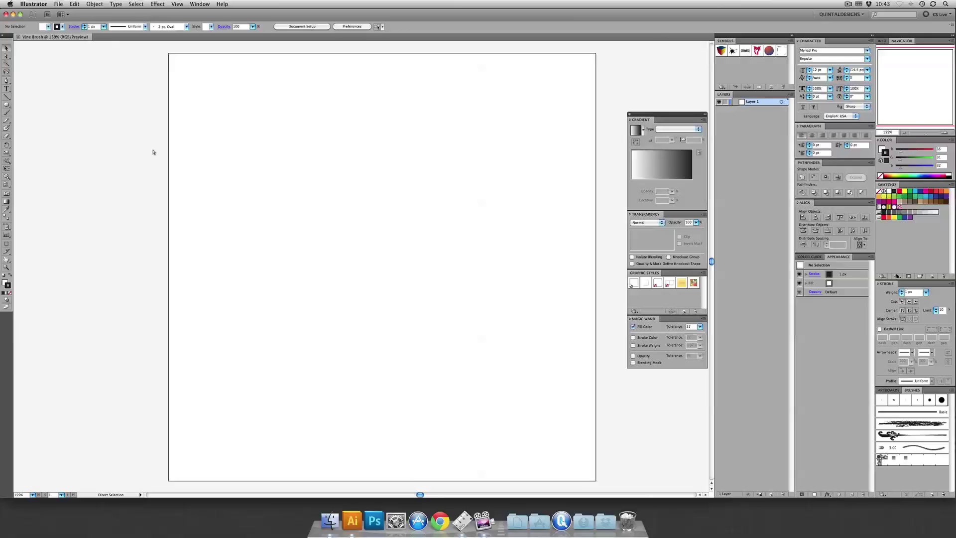
- Zoom in, draw a tall ellipse, and select its top anchor point with Direct Selection
key(super+equal)
key(super+equal)
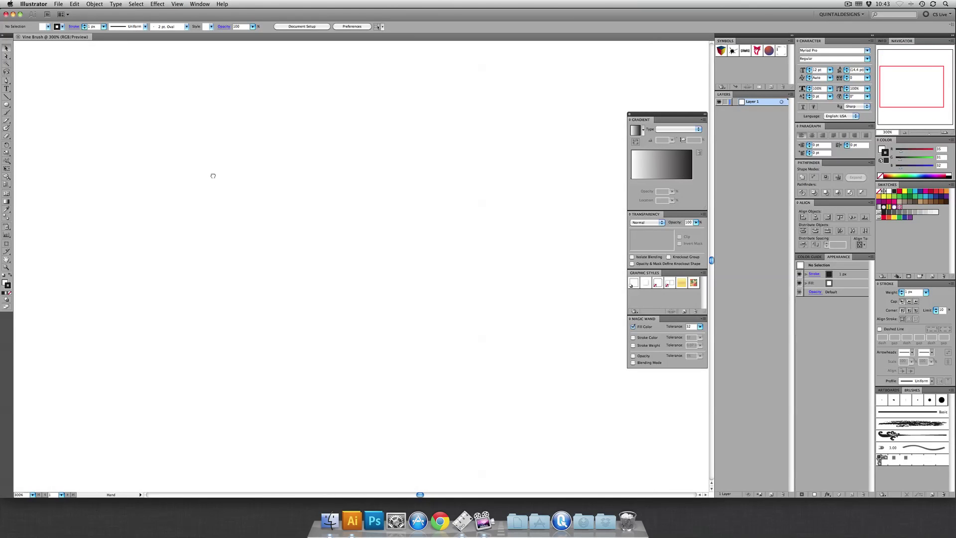
scroll(41, 98, up, 1)
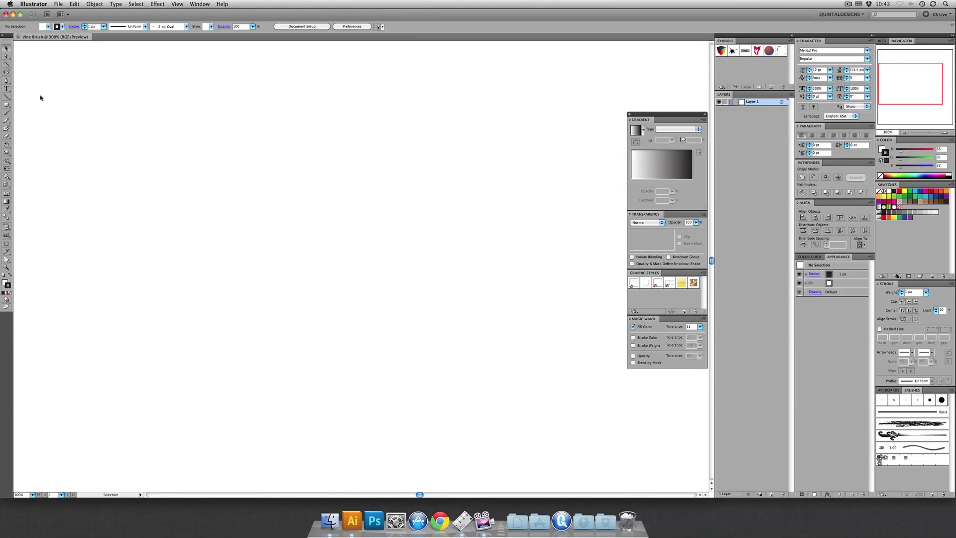
click(6, 105)
drag(280, 102, 386, 268)
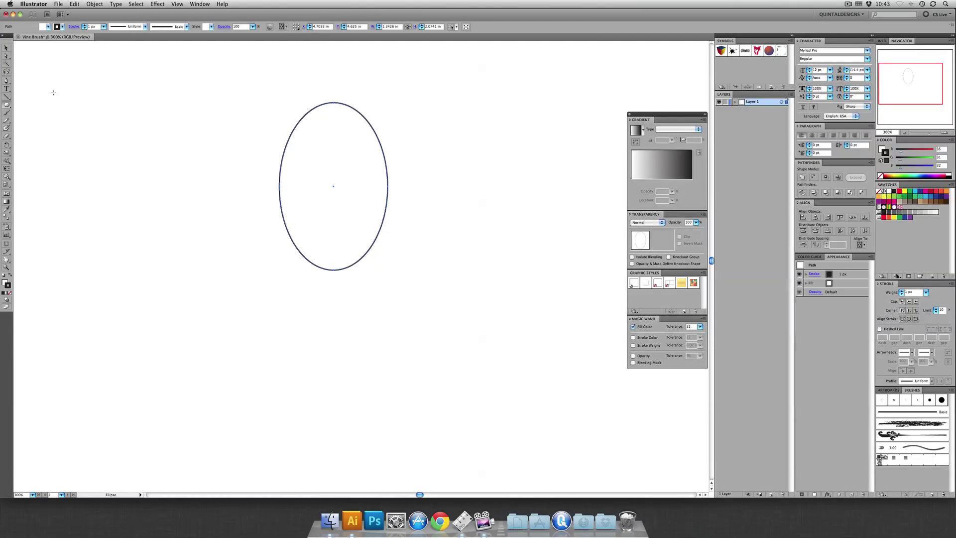
click(6, 56)
key(super+shift+a)
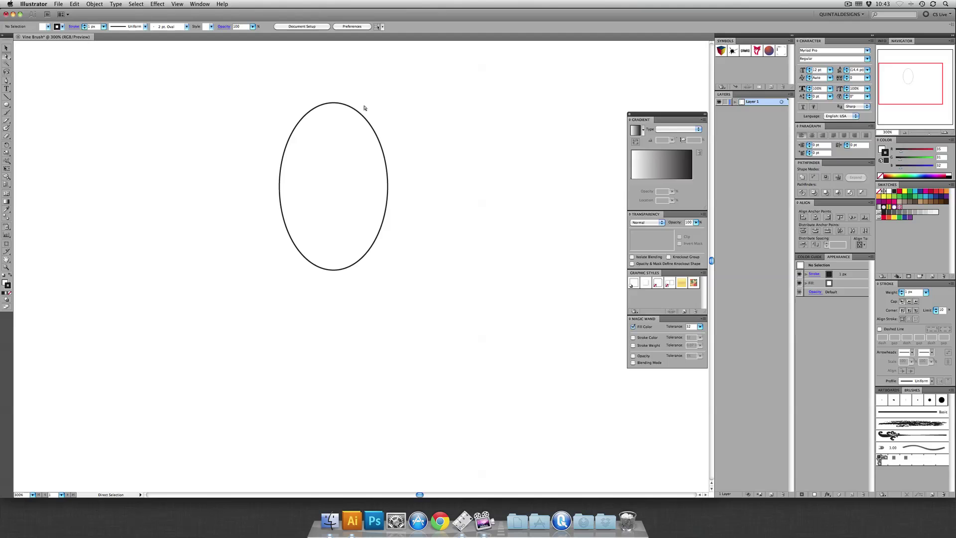
drag(327, 97, 352, 113)
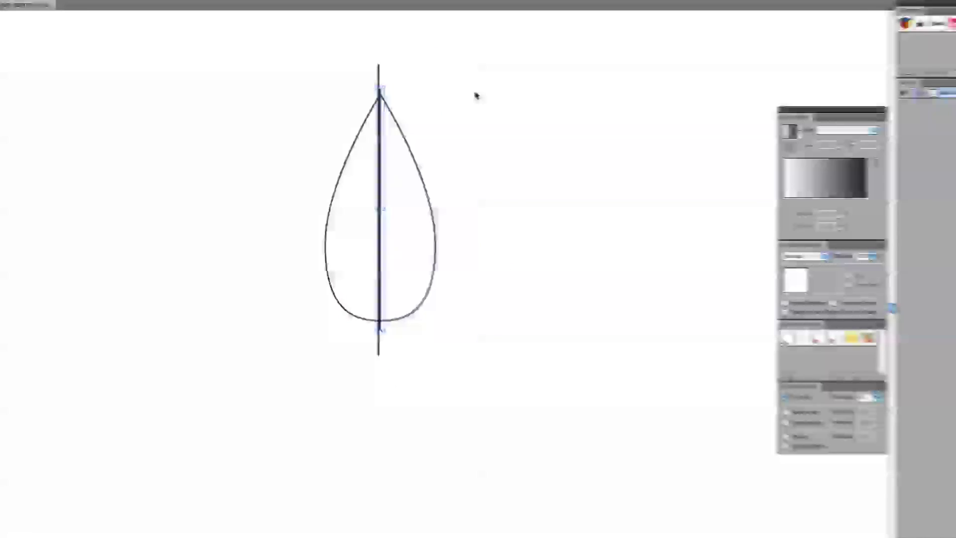
- Deselect the vertical stem line now running through the leaf
click(473, 60)
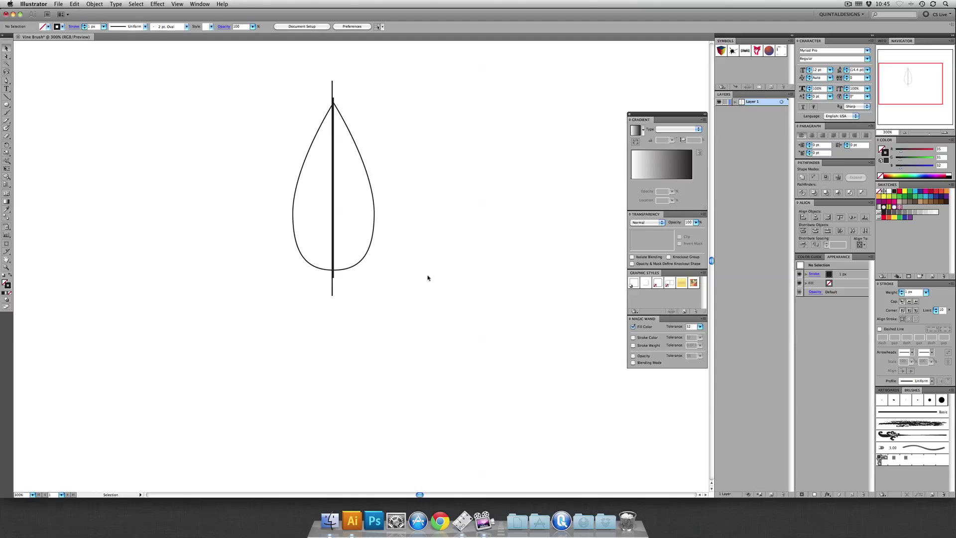
- Centre the stem line horizontally on the leaf, using the leaf as key object
drag(427, 275, 229, 104)
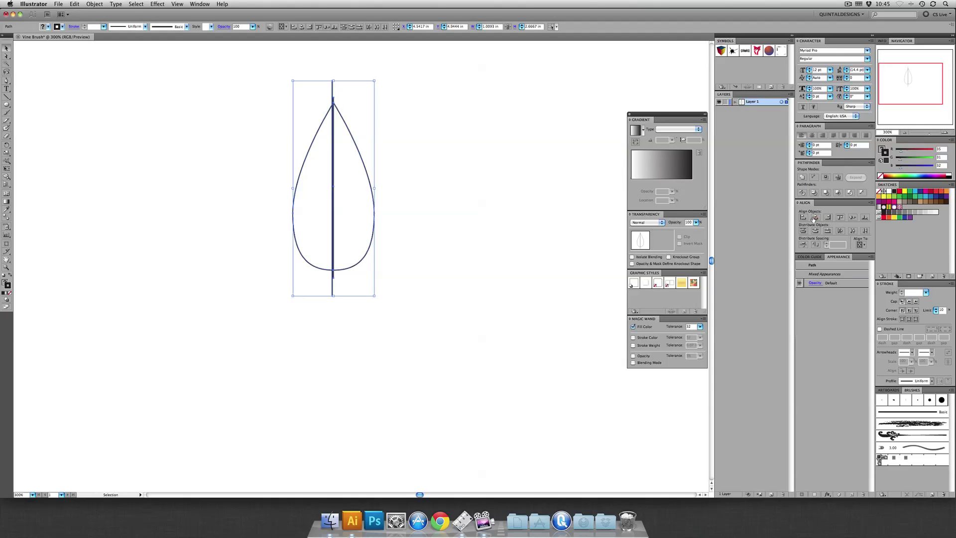
click(353, 175)
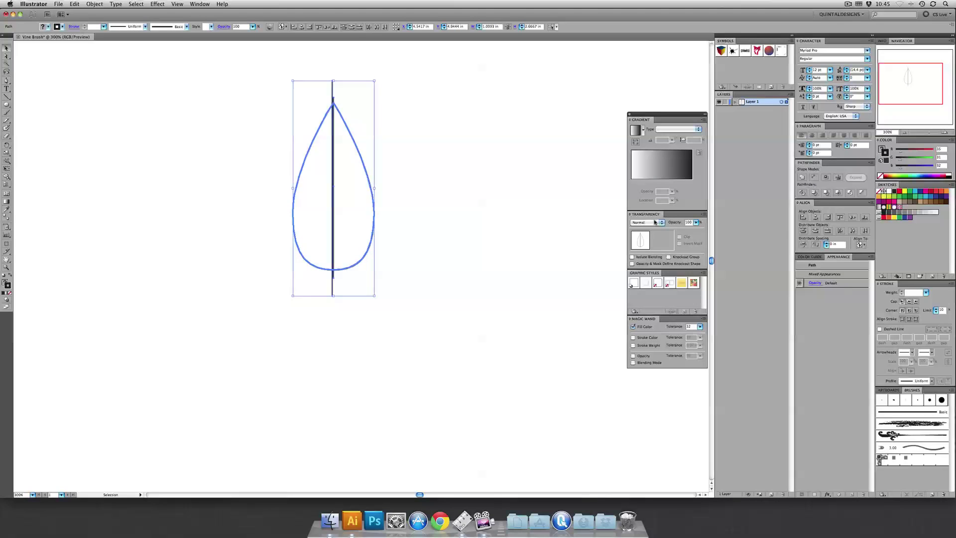
click(816, 219)
click(463, 184)
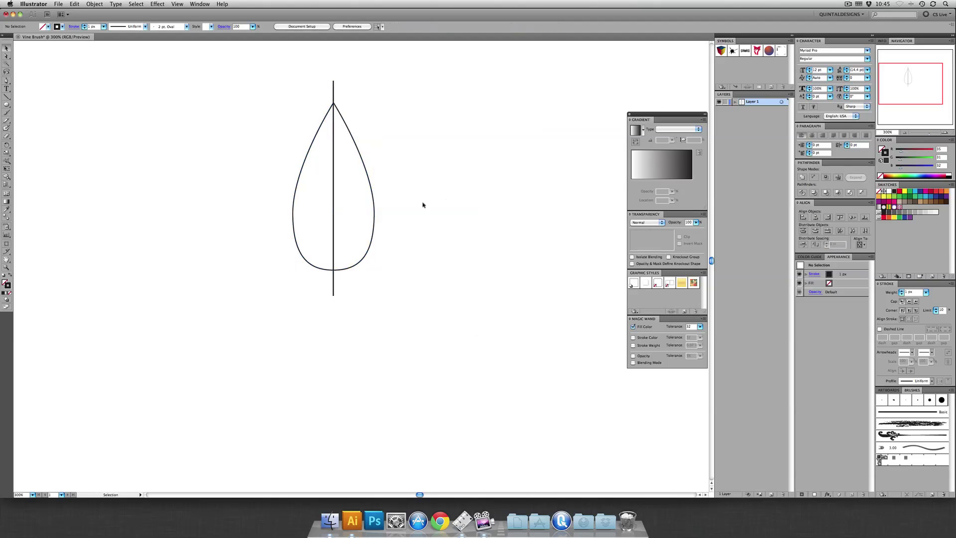
- Divide the leaf along the stem line with Pathfinder Divide
click(362, 188)
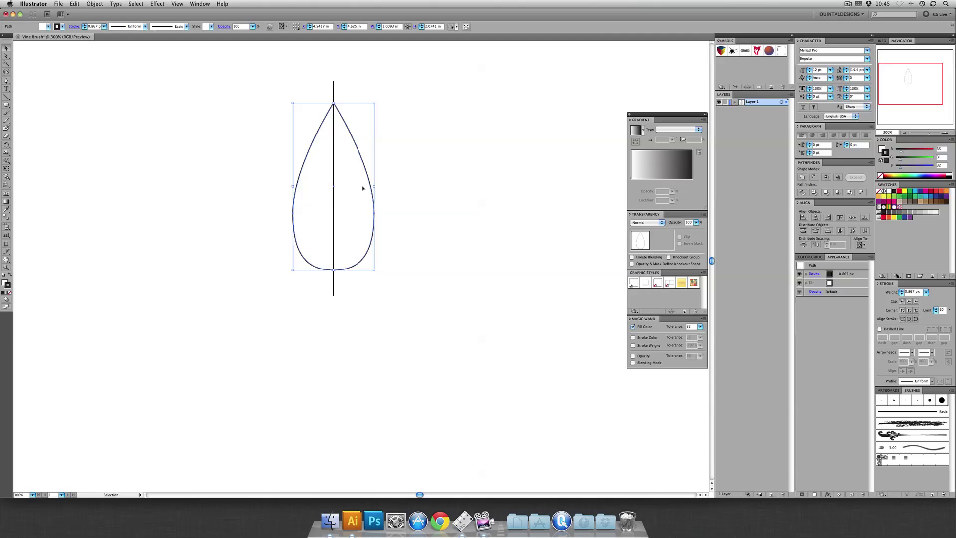
shift+click(334, 88)
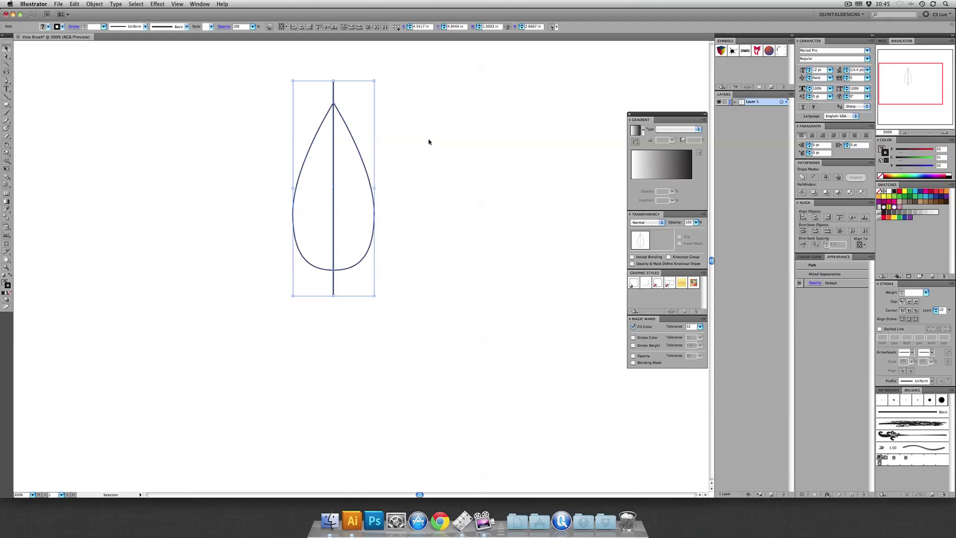
click(802, 196)
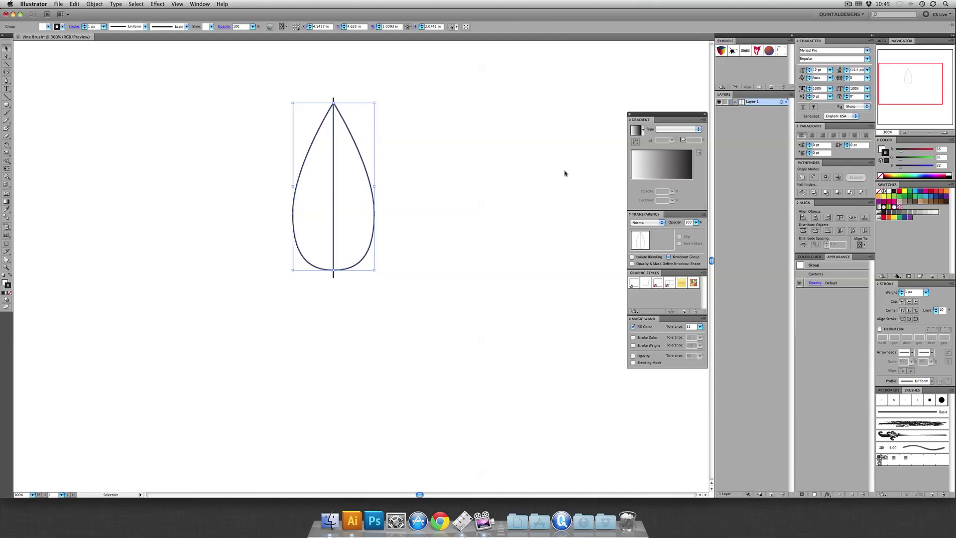
click(461, 152)
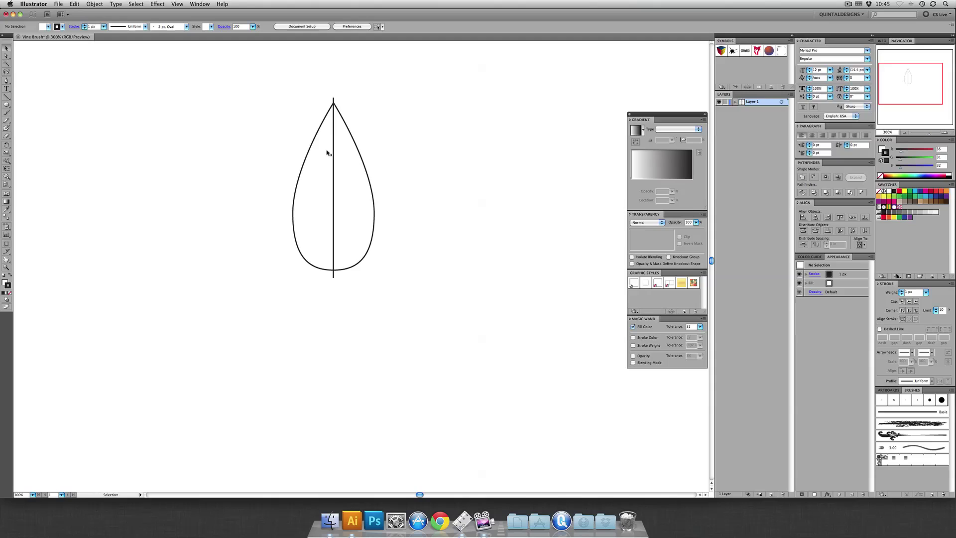
- Test-move the stem off the leaf, undo it, and zoom in on the leaf tip
drag(334, 101, 256, 104)
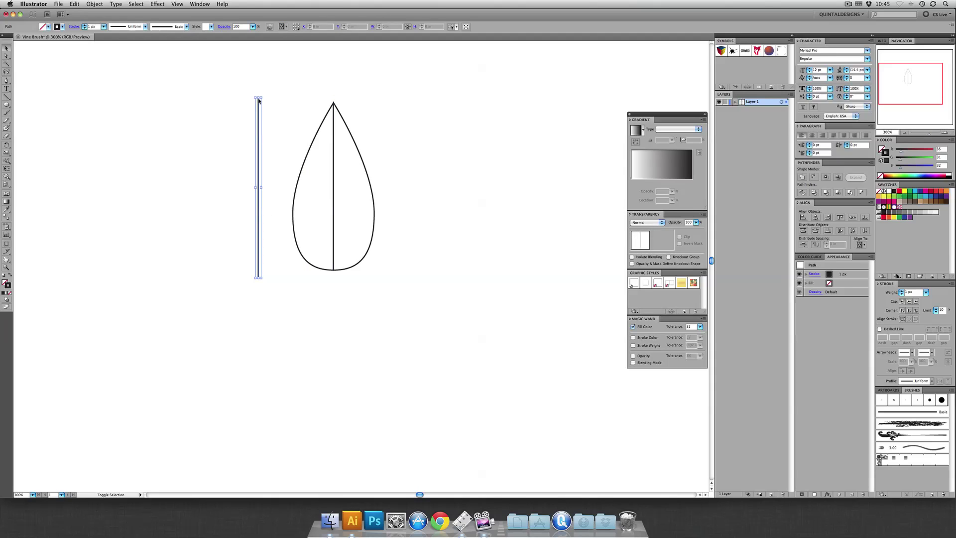
key(super+z)
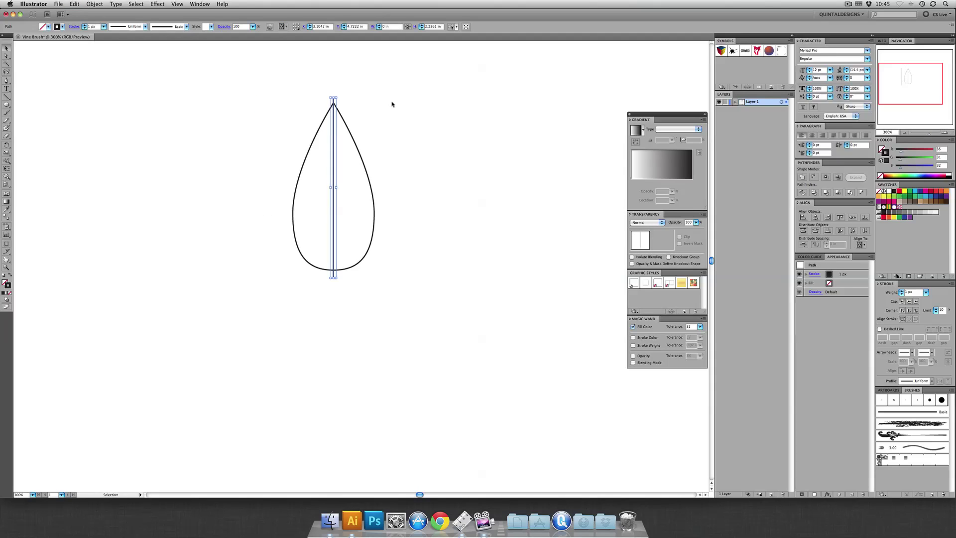
click(395, 101)
key(a)
key(super+equal)
key(super+equal)
key(super+equal)
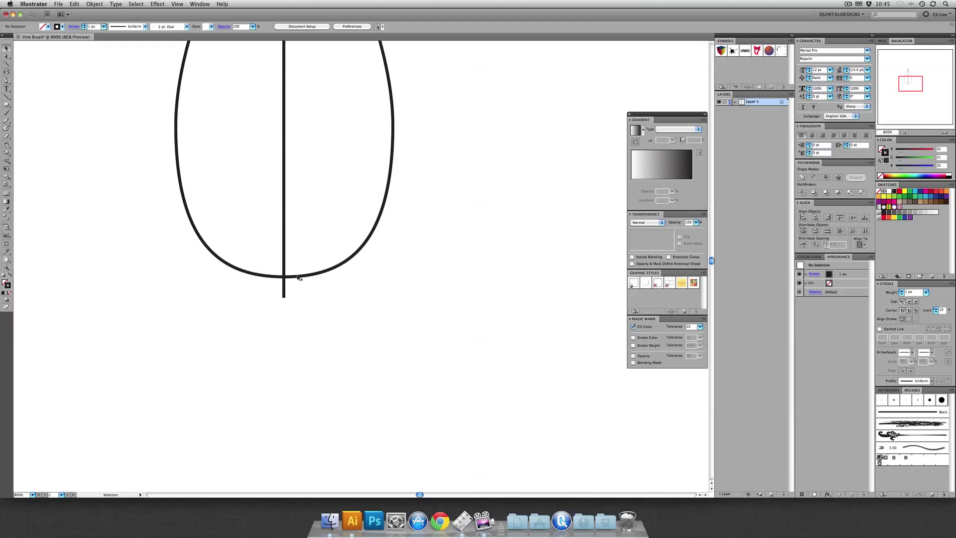
drag(300, 269, 303, 301)
drag(351, 77, 350, 237)
- Test-move the leaf outline, undo it, then zoom out and recentre the leaf
key(v)
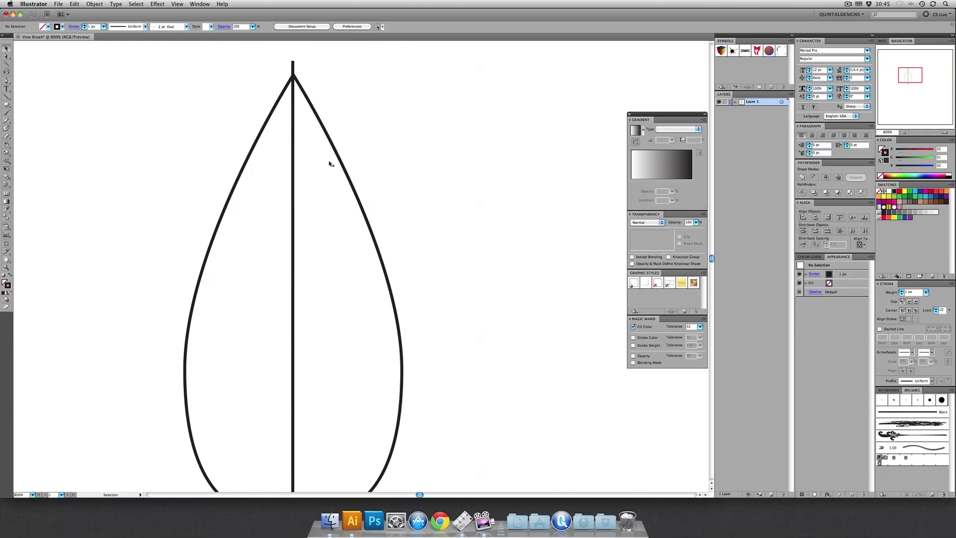
drag(331, 160, 396, 160)
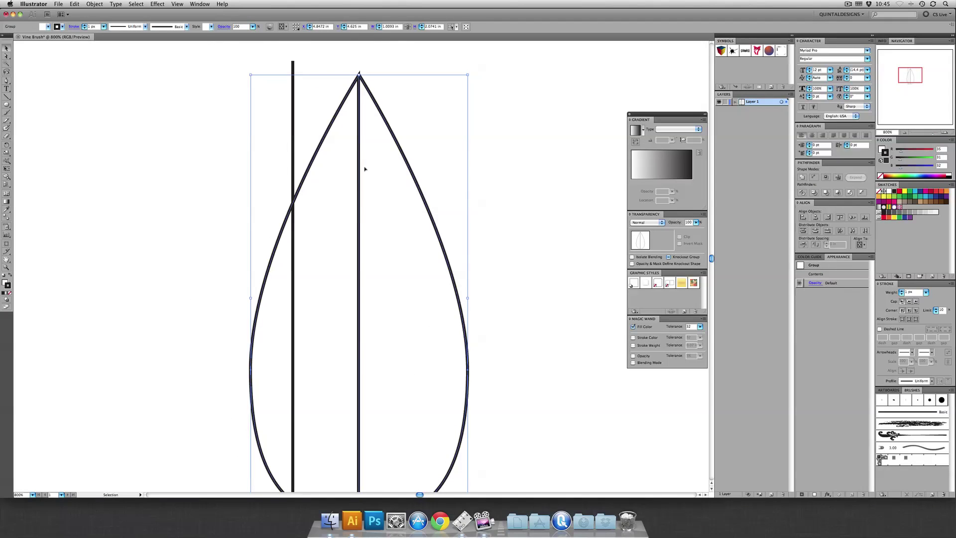
key(super+z)
key(super+minus)
key(super+minus)
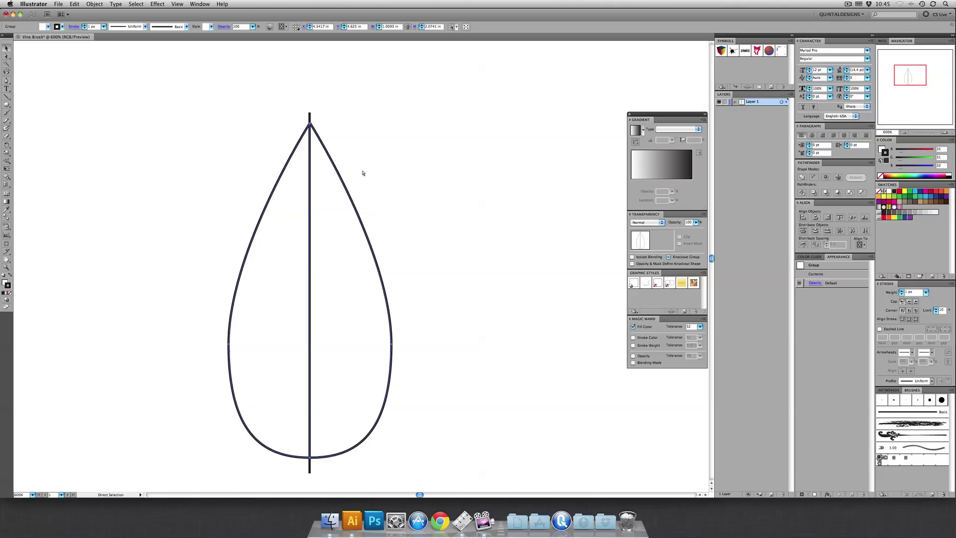
drag(330, 198, 410, 144)
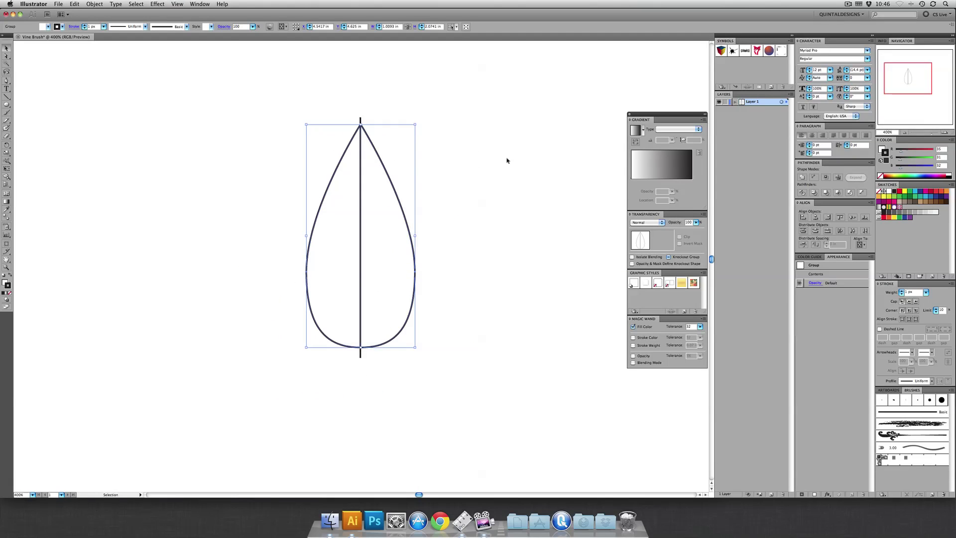
- Fill the leaf with a yellowish green using the Color panel sliders
click(885, 151)
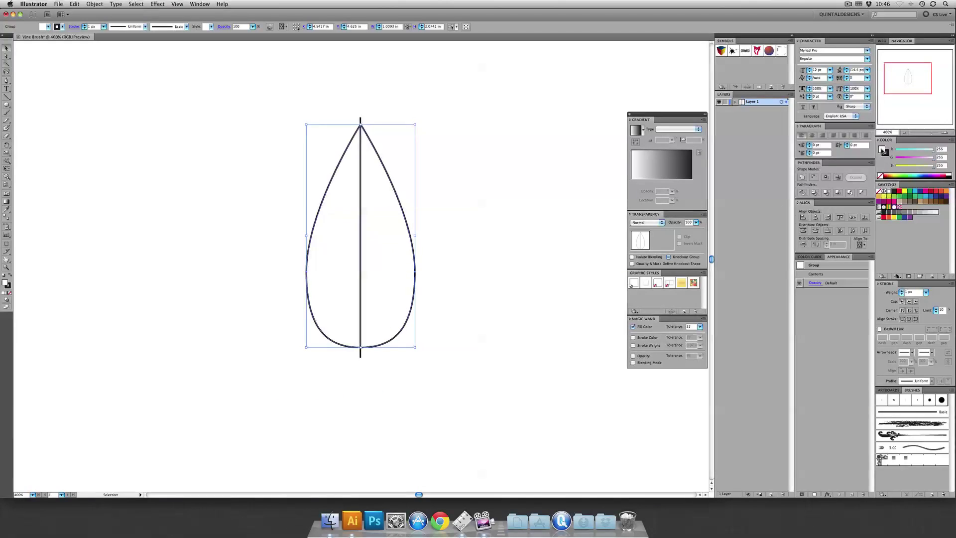
click(881, 149)
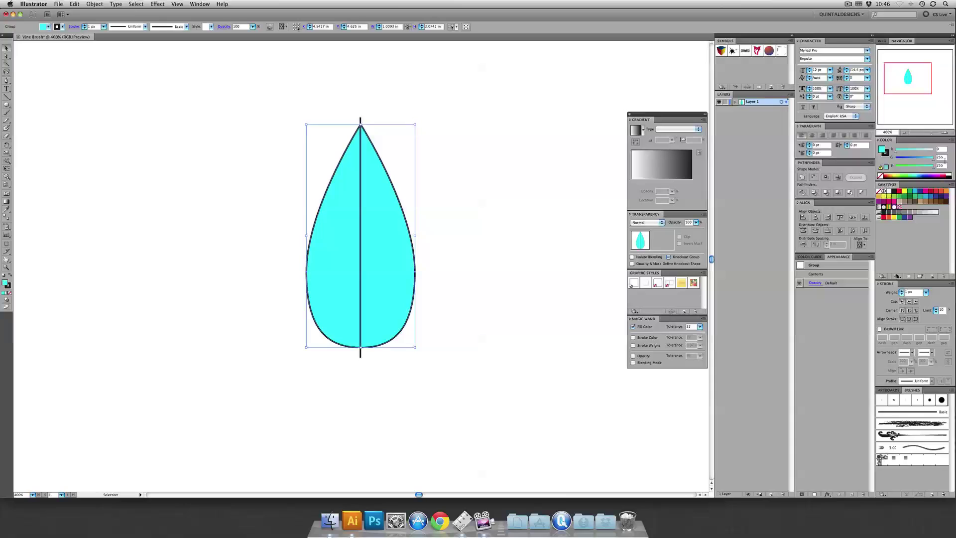
drag(919, 167, 890, 168)
click(921, 160)
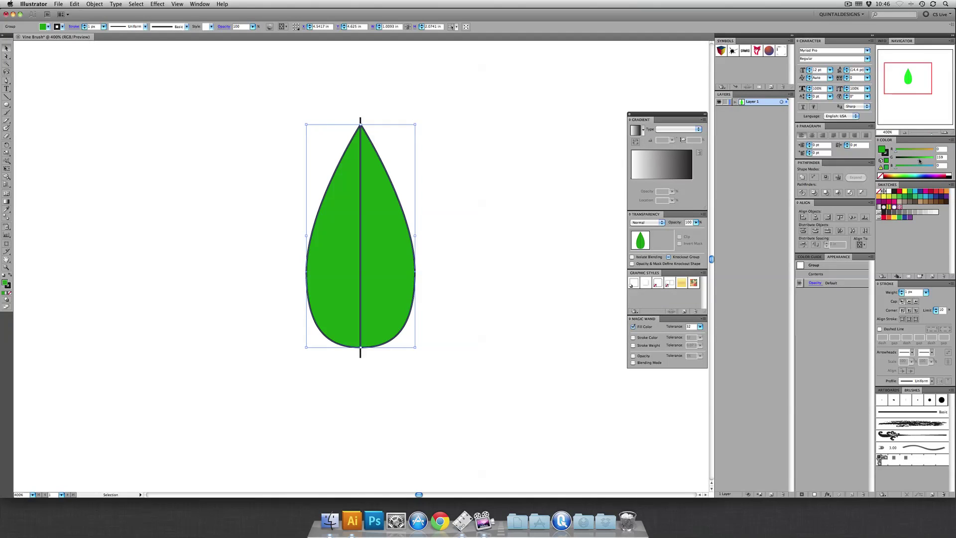
click(900, 150)
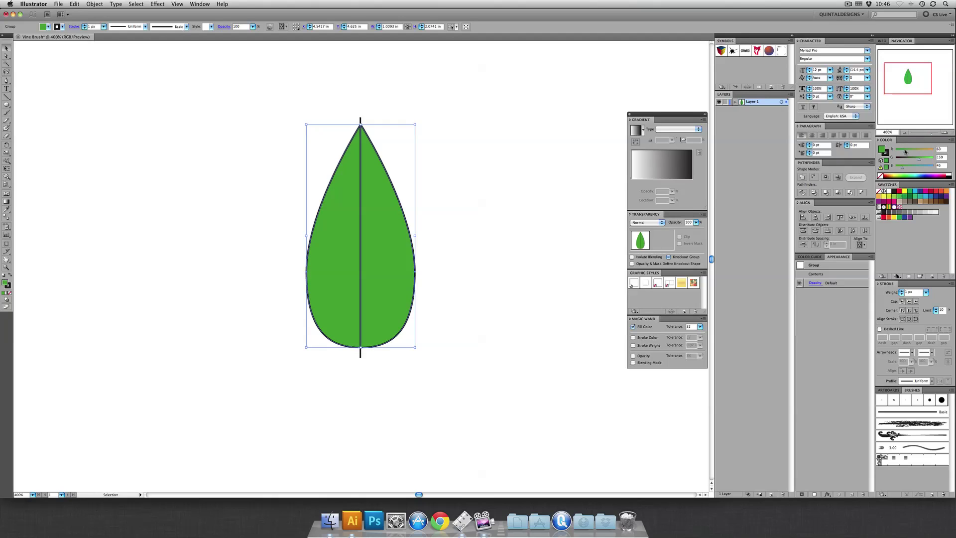
drag(906, 152, 910, 151)
click(908, 168)
click(595, 181)
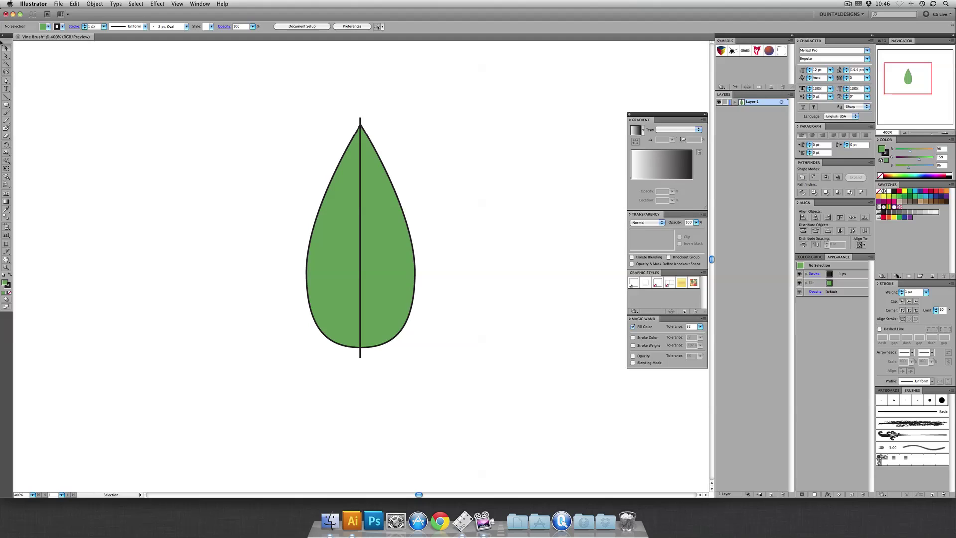
- Select the leaf's right half and brighten it to a lighter green
click(7, 55)
click(381, 203)
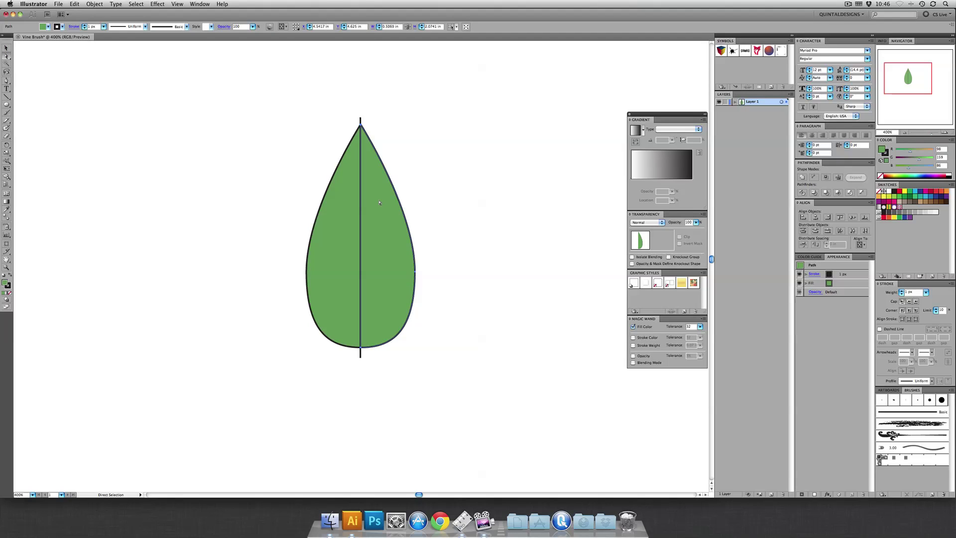
click(923, 159)
click(913, 152)
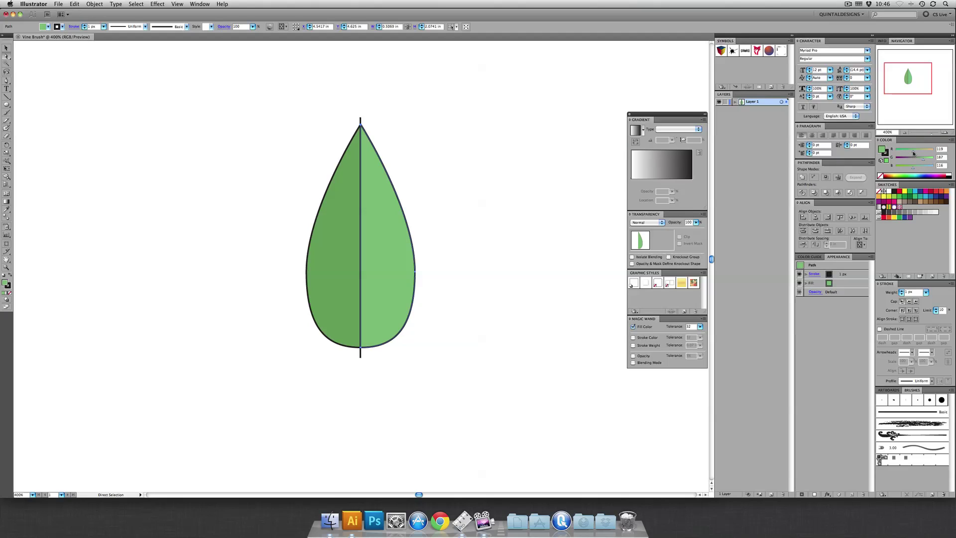
click(7, 49)
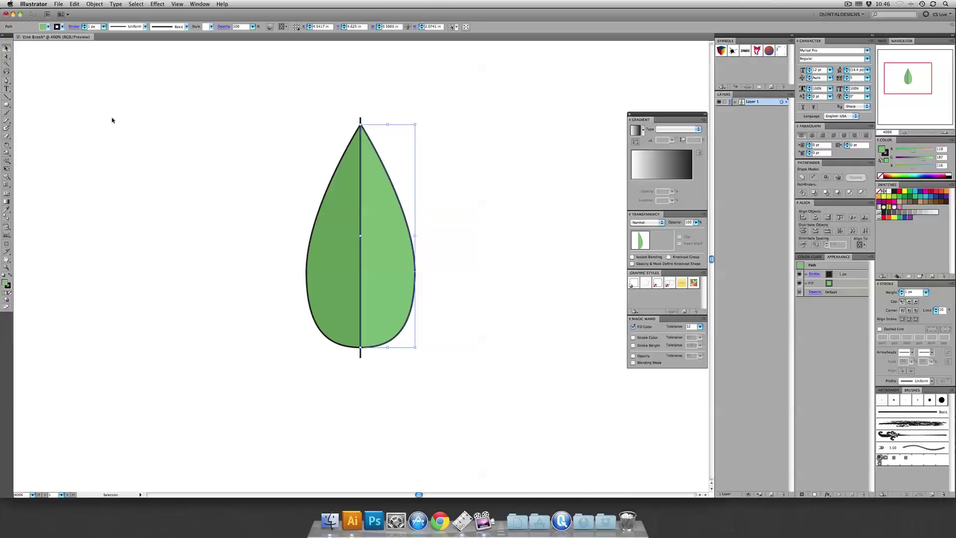
click(111, 117)
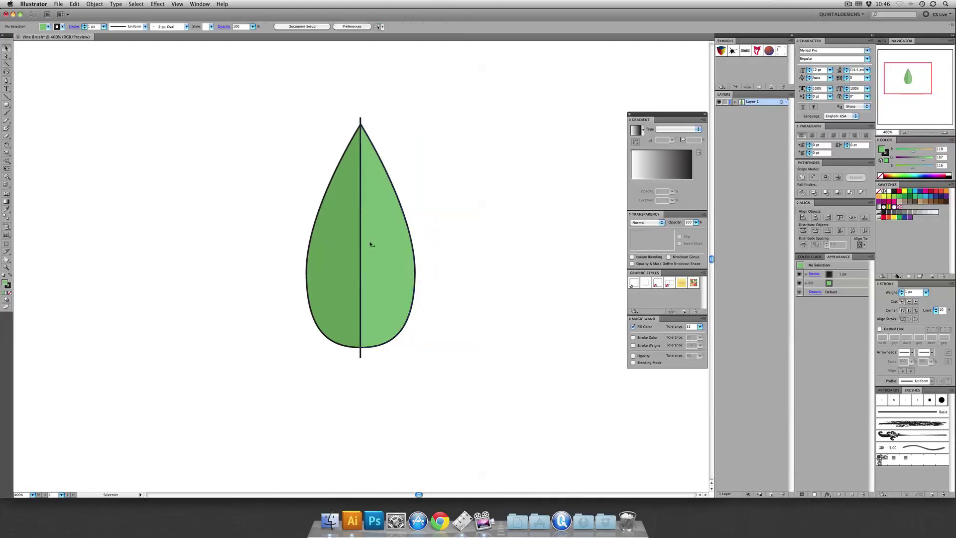
- Sample the leaf green onto the vein, make it a stroke with no fill, and darken it
click(361, 120)
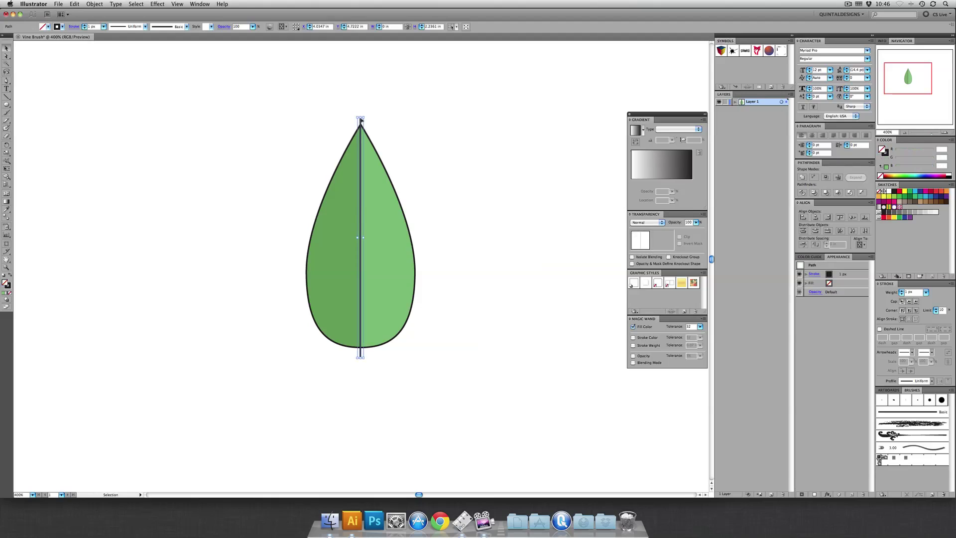
click(6, 210)
click(331, 238)
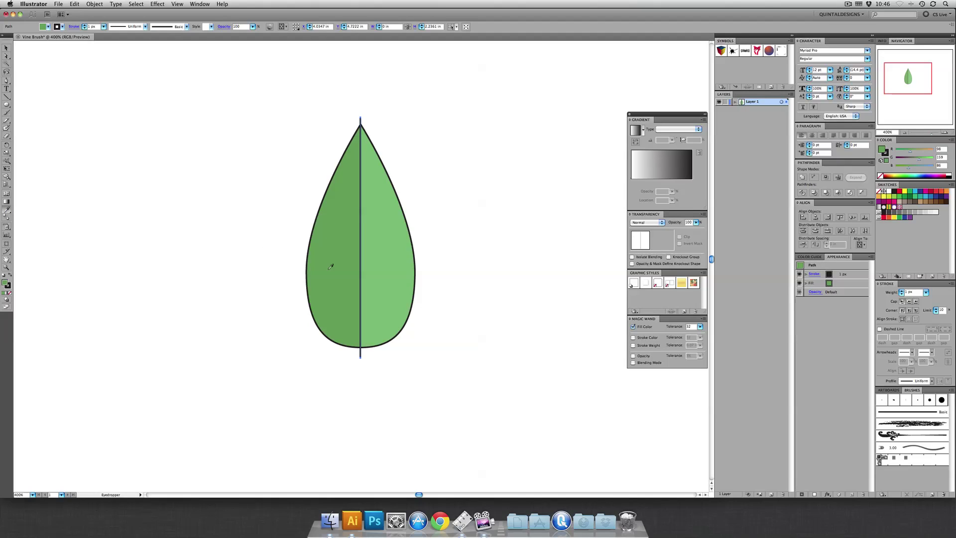
click(10, 277)
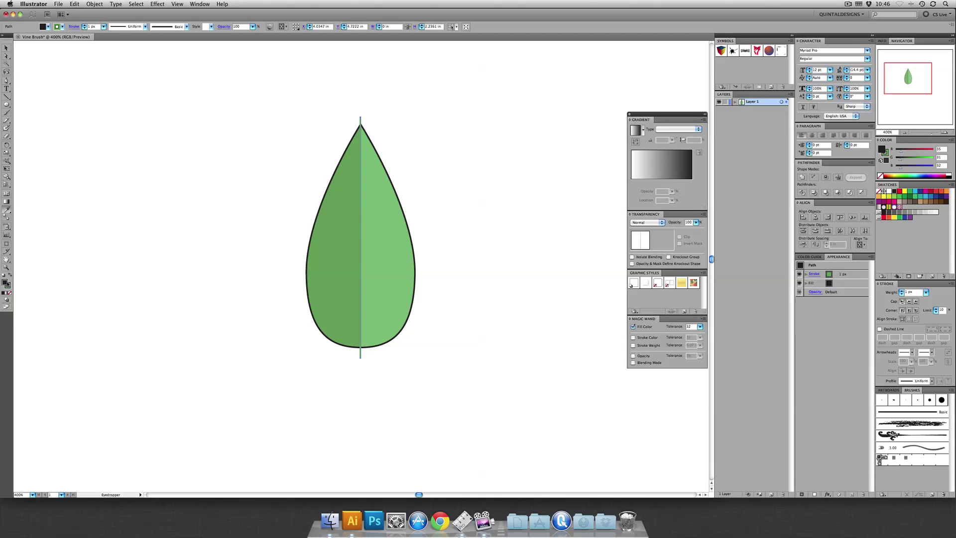
click(9, 294)
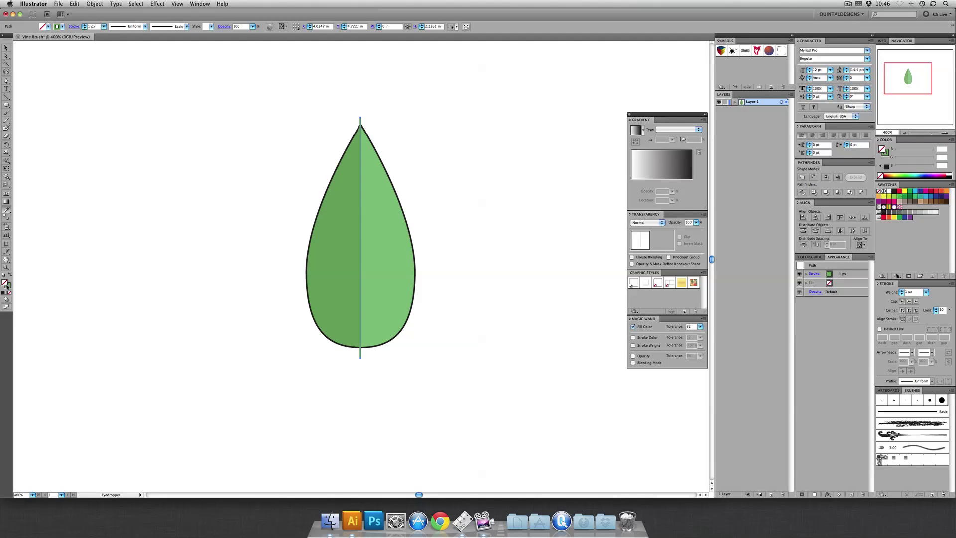
click(7, 48)
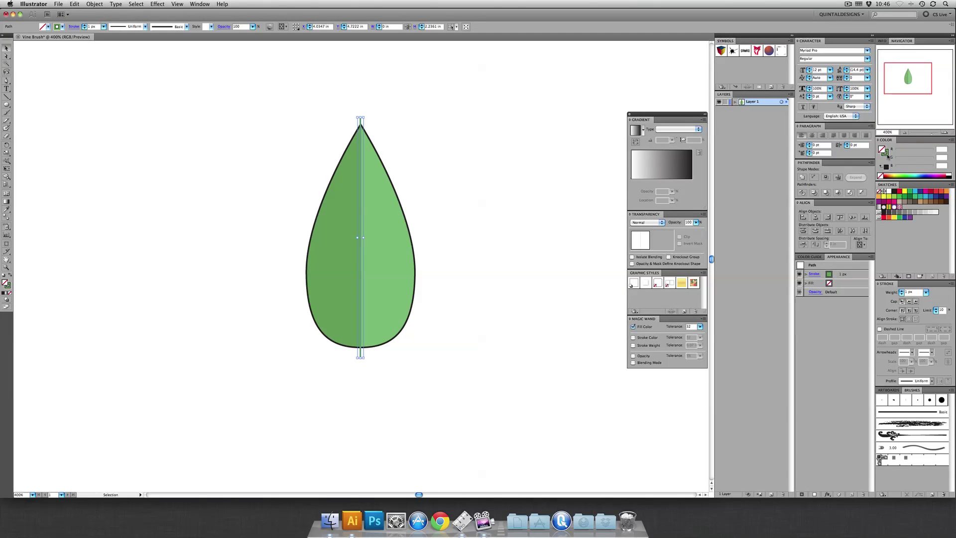
click(889, 155)
mouse_move(902, 164)
mouse_down()
mouse_move(915, 160)
mouse_move(902, 153)
mouse_move(909, 160)
mouse_up()
drag(905, 168, 902, 168)
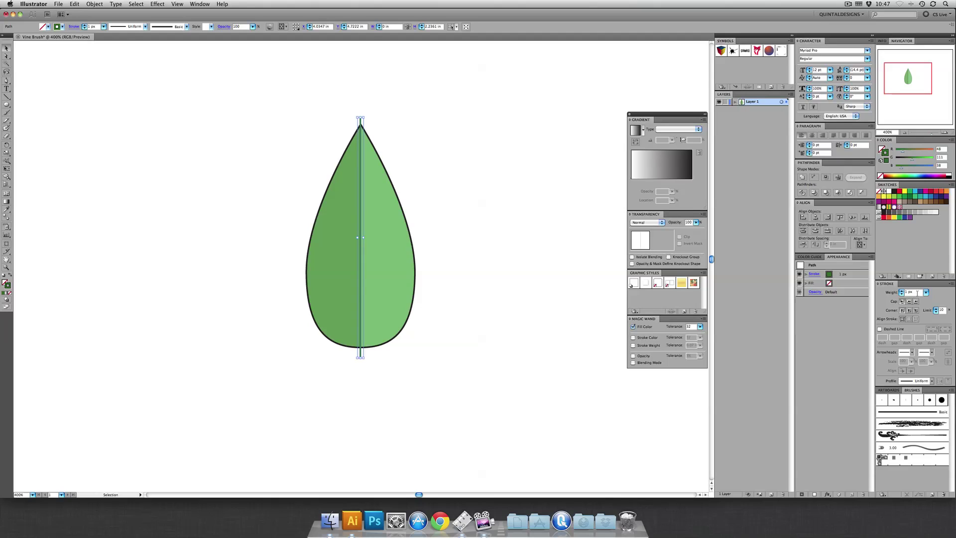
- Try several vein stroke weights and settle on 20 px
text(11)
key(Return)
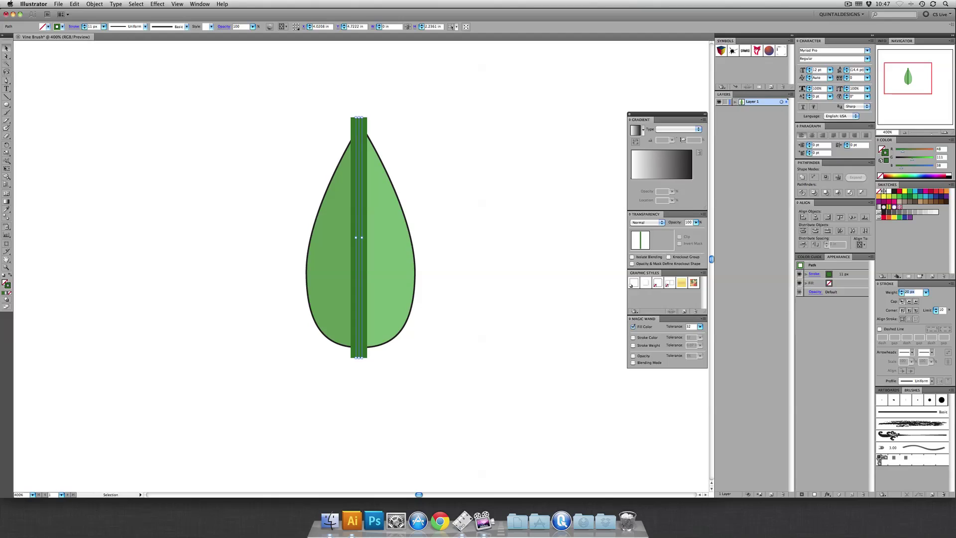
text(20)
key(Return)
key(Down)
key(Down)
key(Down)
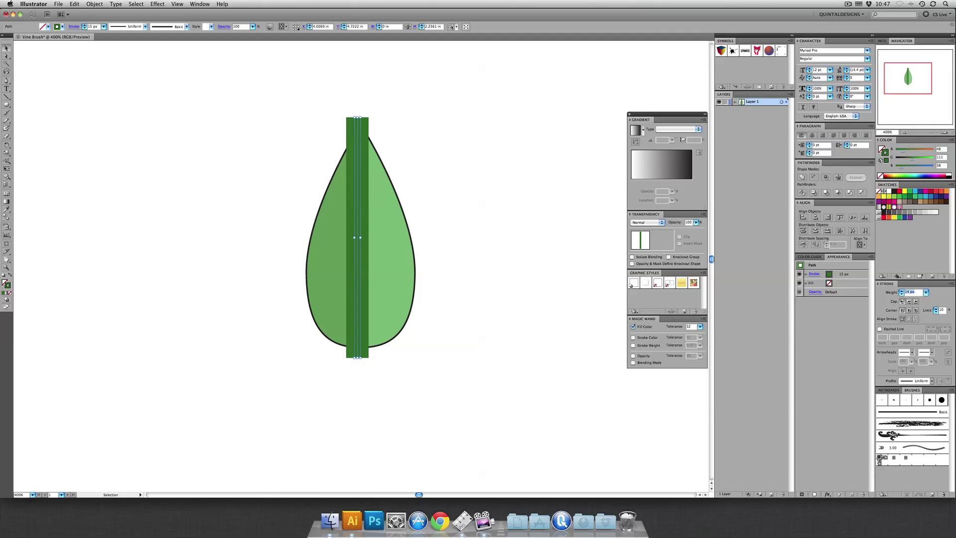
key(Down)
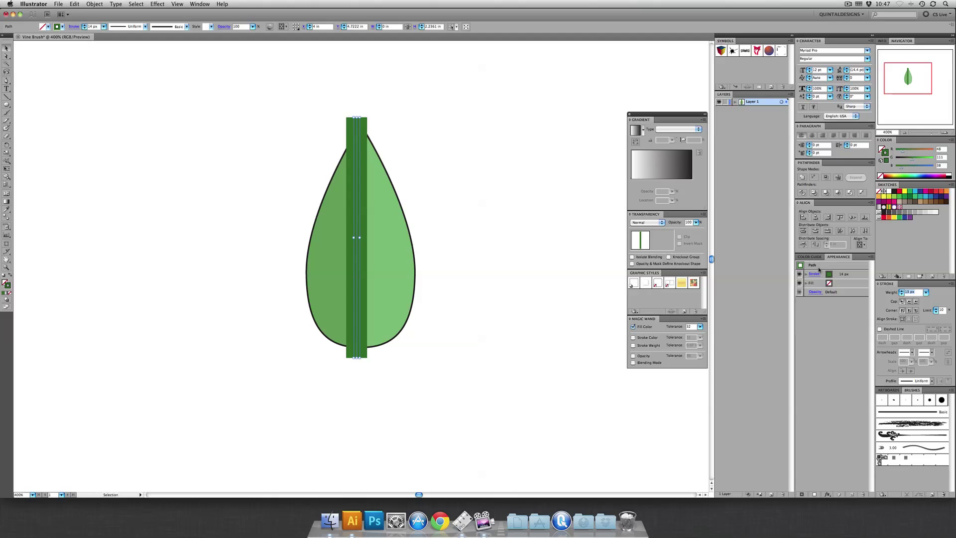
click(384, 135)
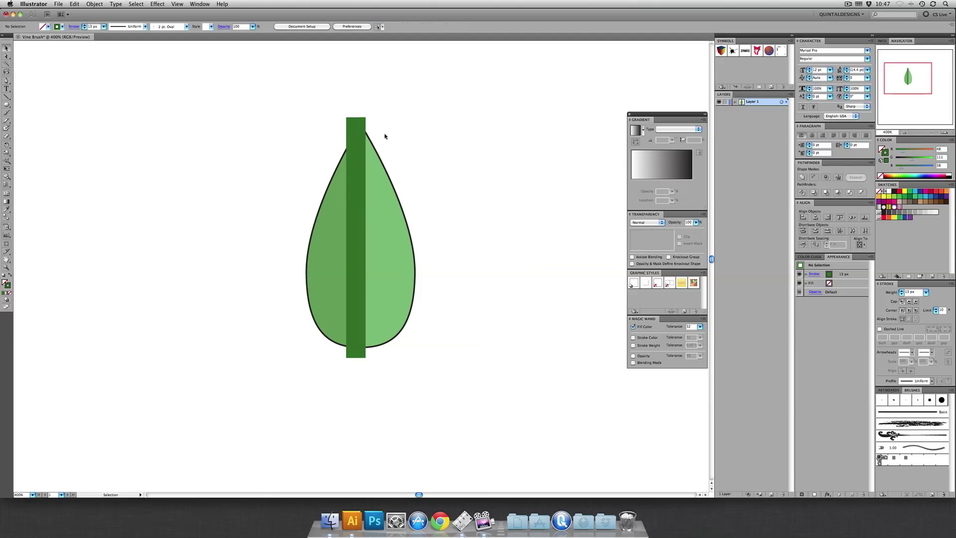
click(354, 122)
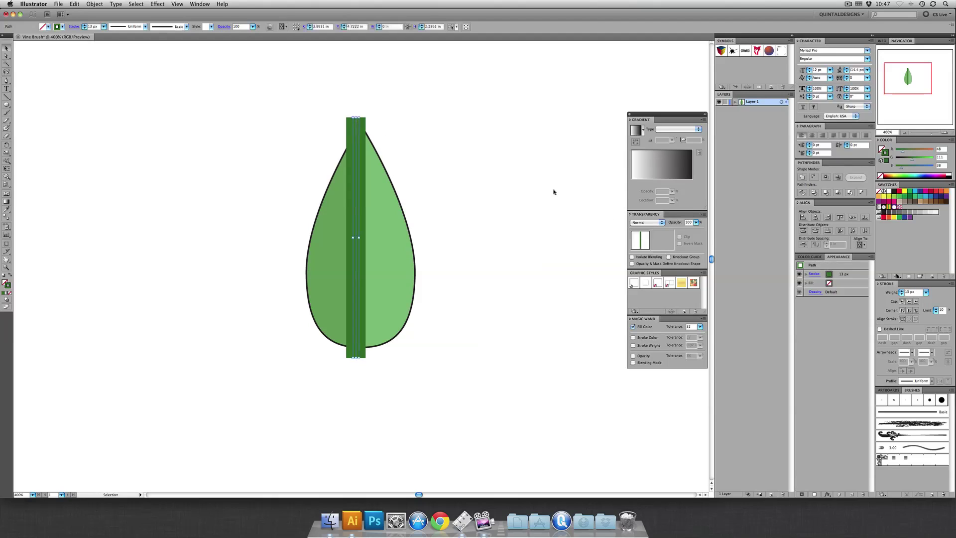
double_click(912, 291)
text(20)
key(Return)
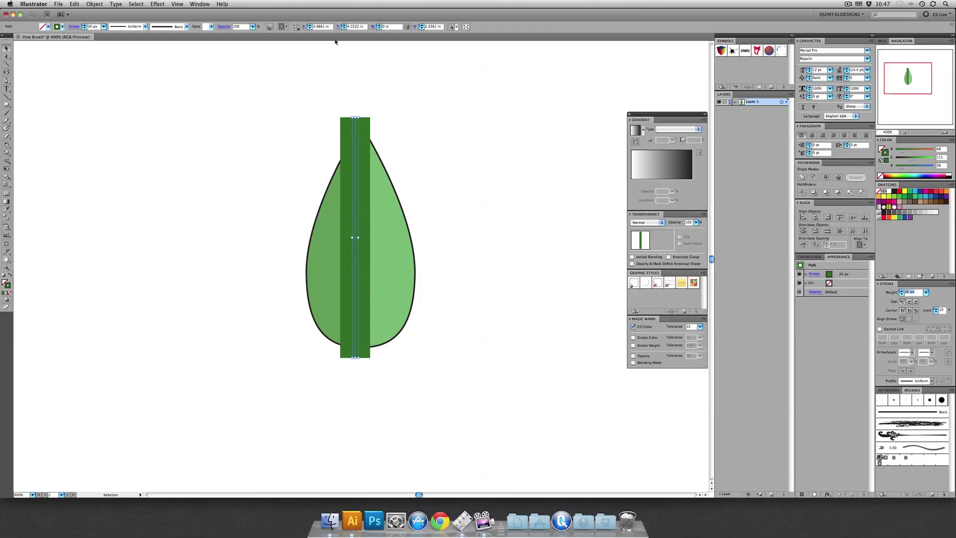
- Centre leaf and vein horizontally and set the leaf group's stroke to None
drag(437, 126, 271, 317)
click(815, 217)
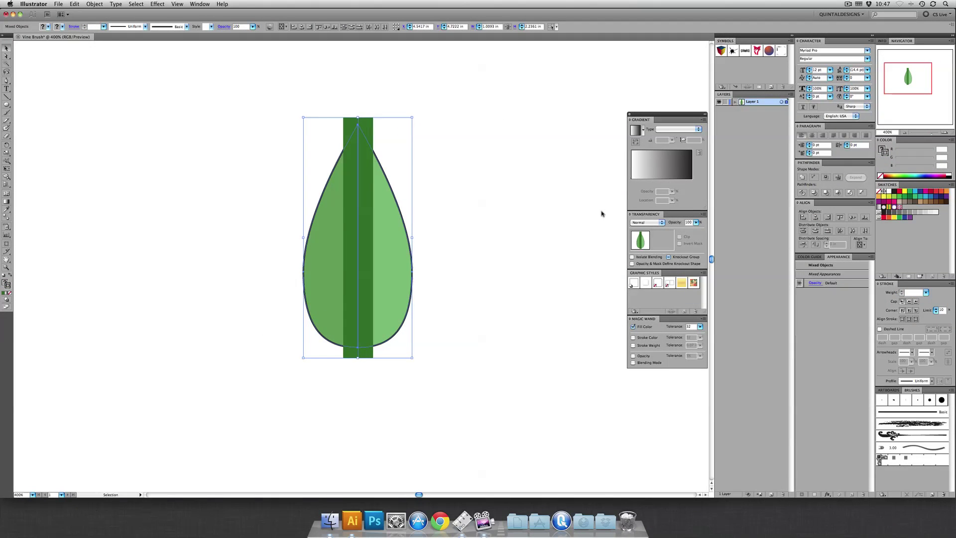
click(416, 156)
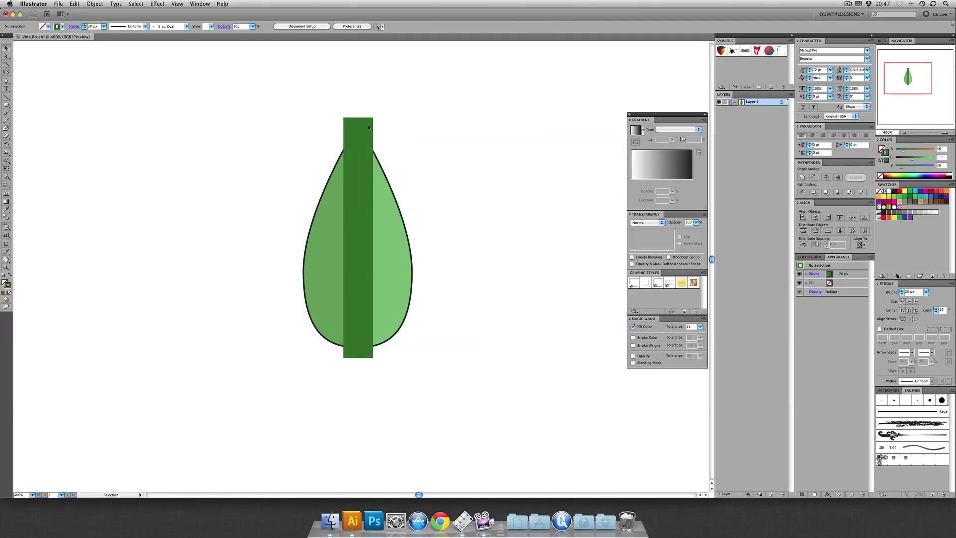
click(386, 208)
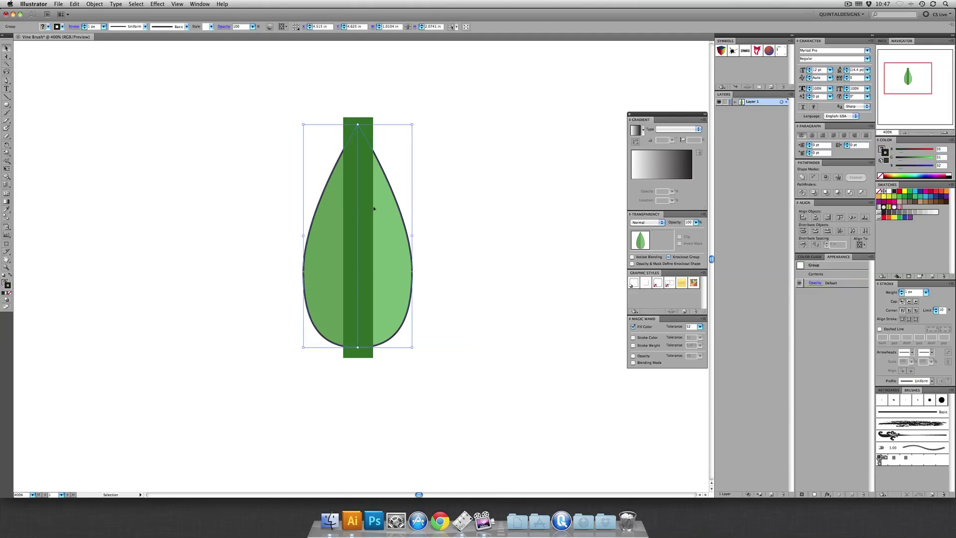
click(10, 293)
click(322, 133)
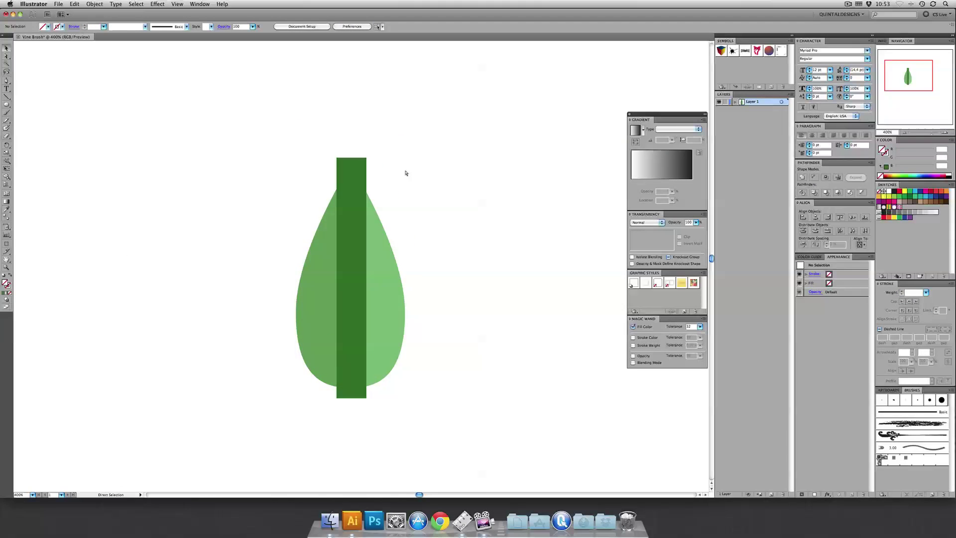
key(super+equal)
key(super+equal)
key(super+equal)
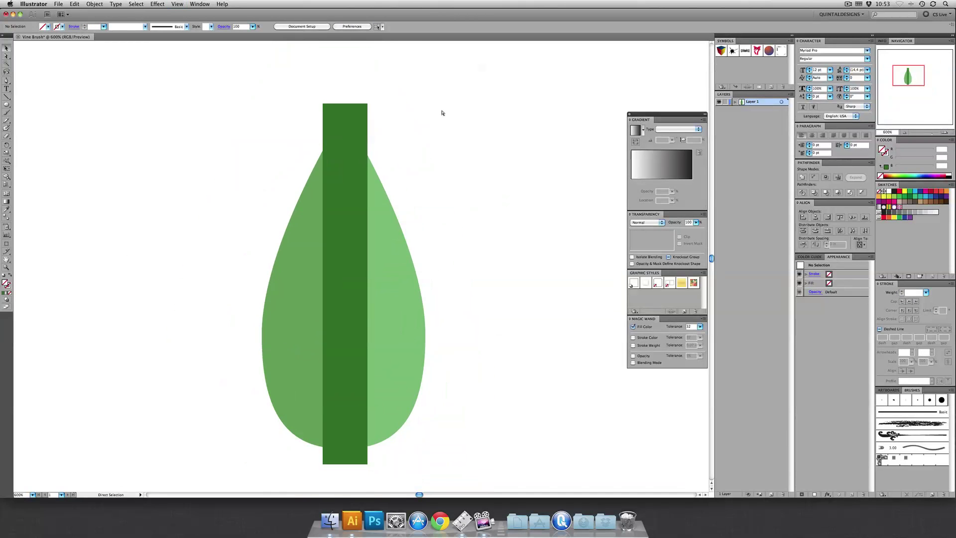
- Send the dark green vein behind the leaf and expand its stroke into a filled shape
key(super+minus)
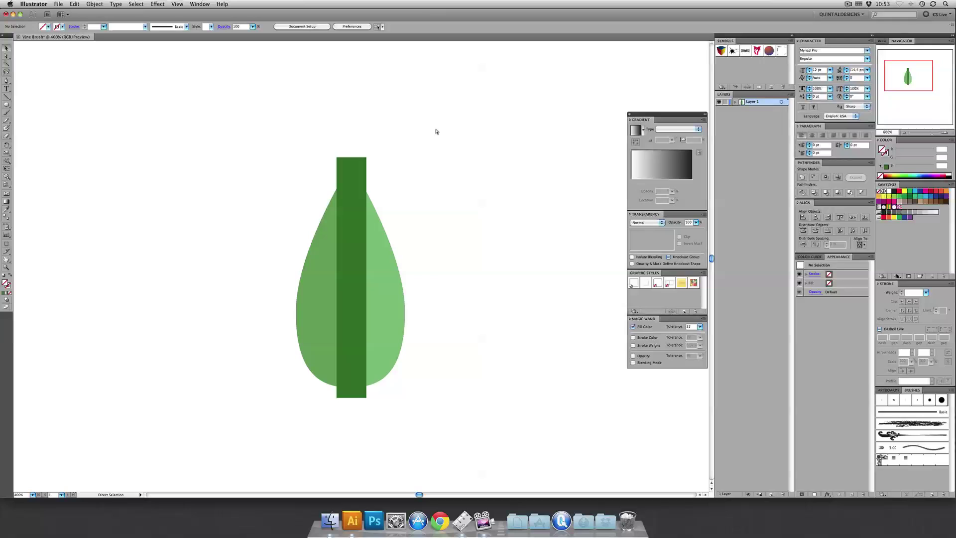
drag(437, 128, 225, 325)
click(239, 371)
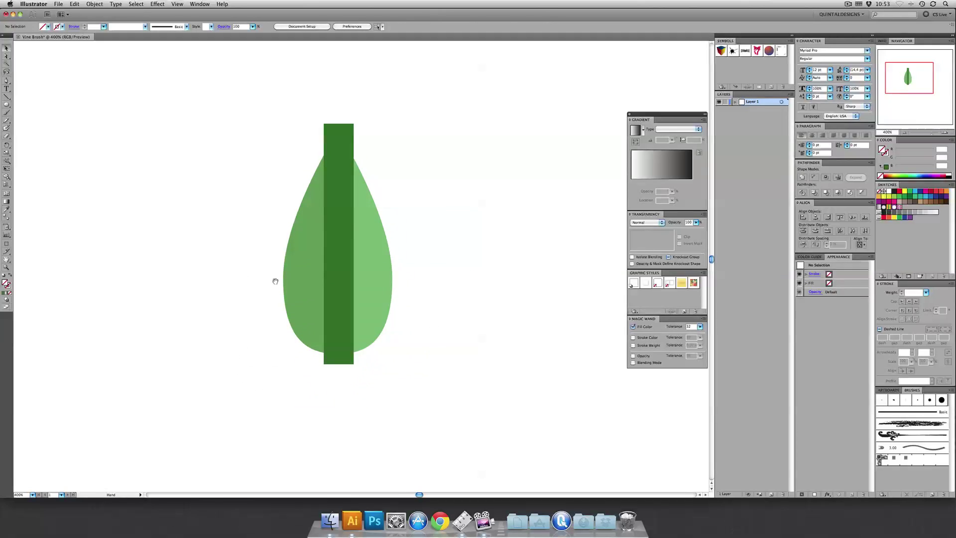
drag(389, 104, 312, 131)
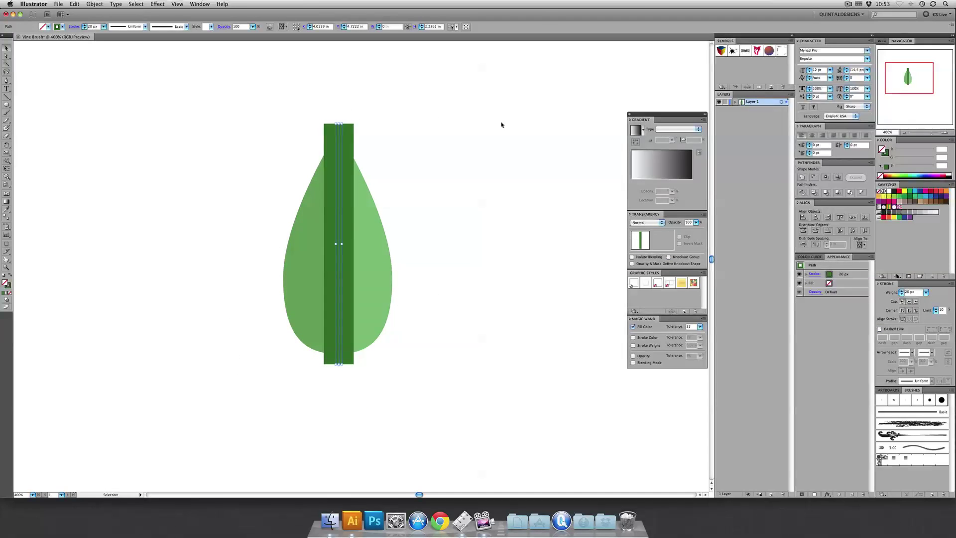
right_click(339, 130)
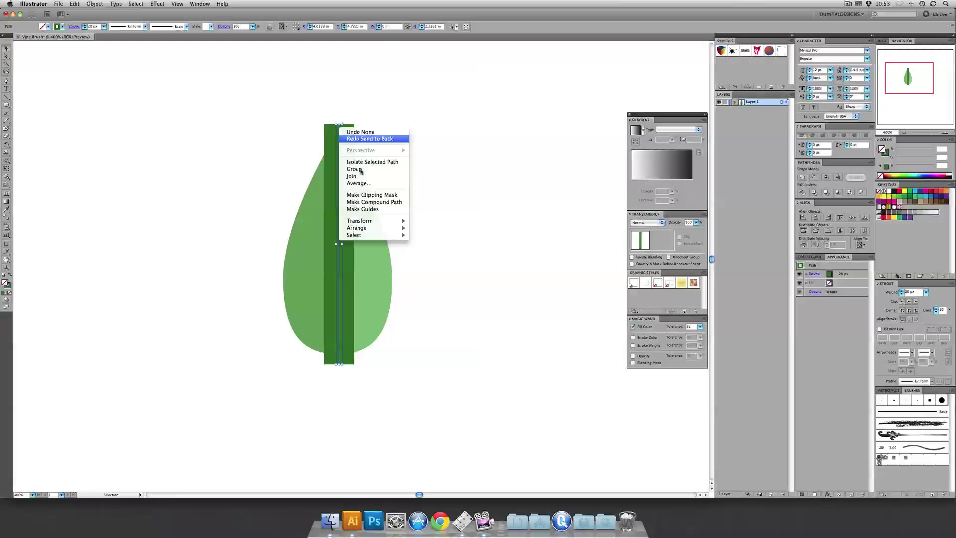
mouse_move(390, 229)
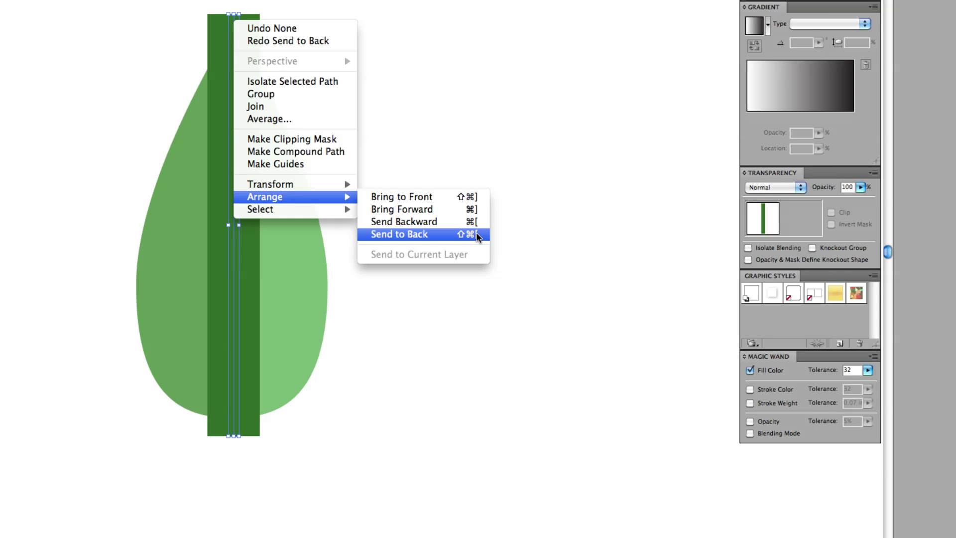
click(476, 232)
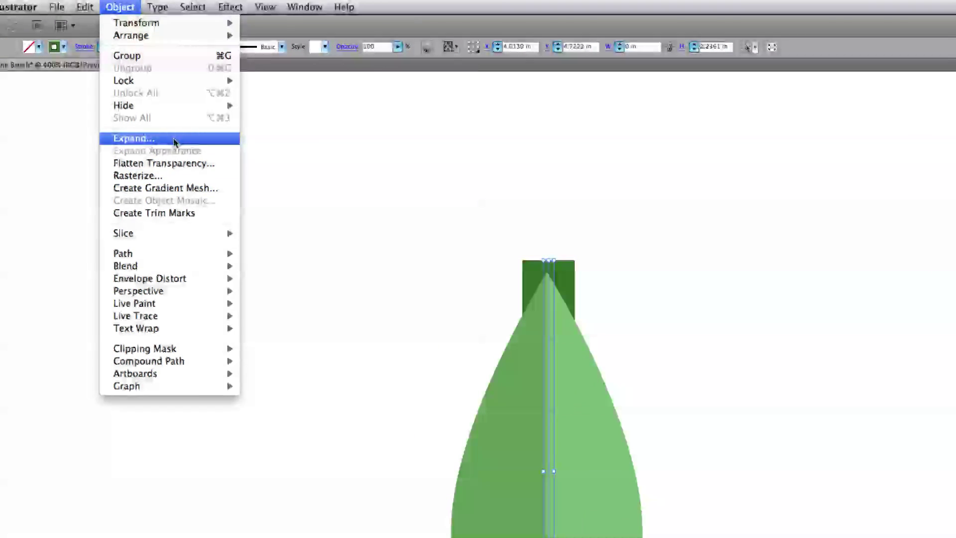
click(871, 294)
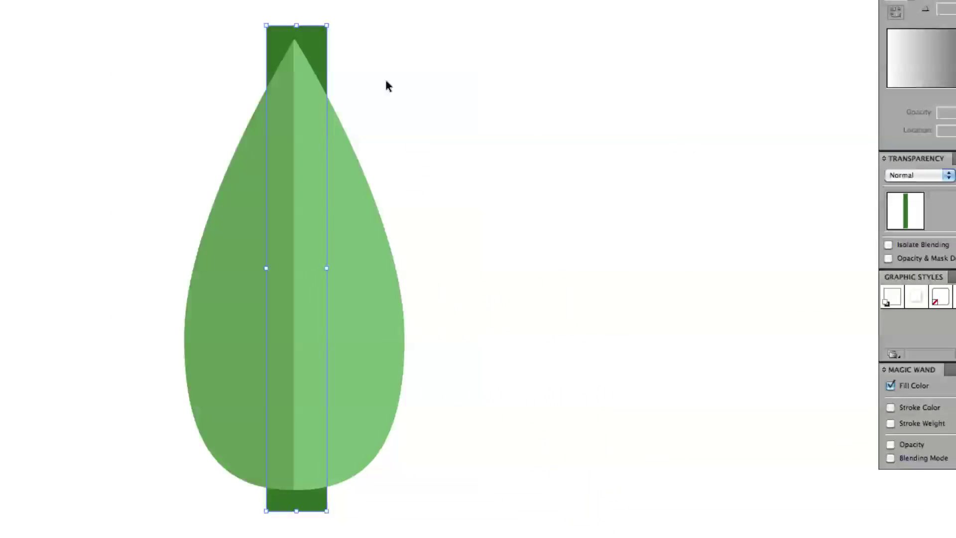
drag(172, 477, 279, 438)
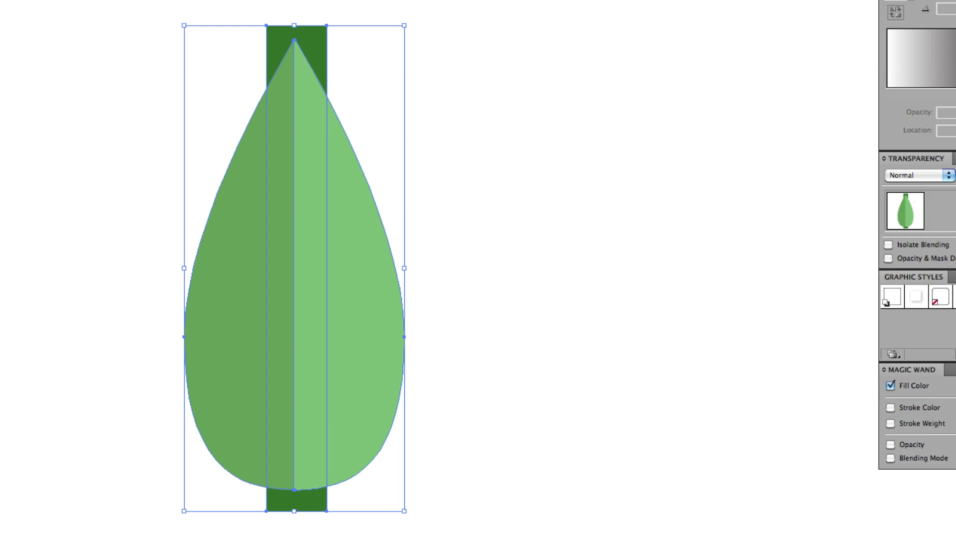
click(515, 142)
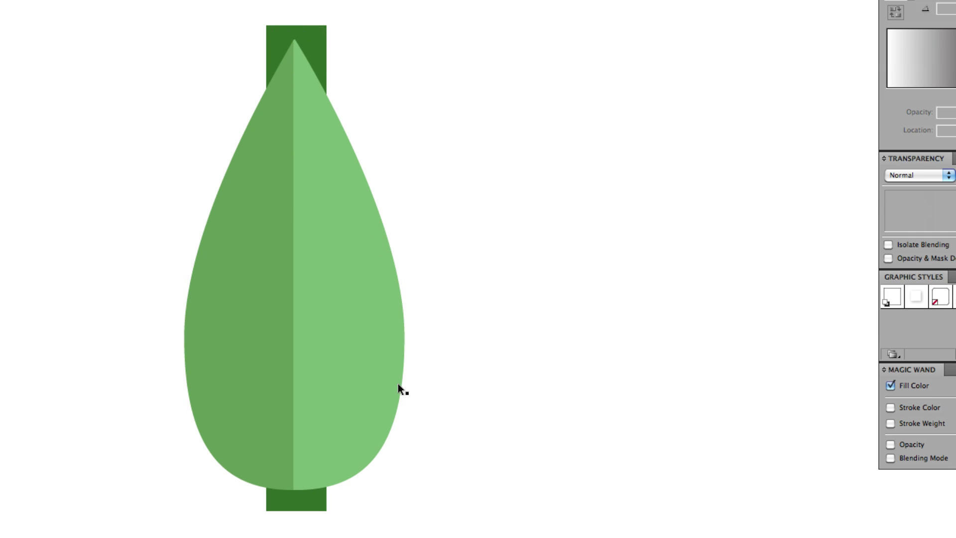
- Rotate a copy of the leaf -50° about its bottom tip so it angles right
click(306, 244)
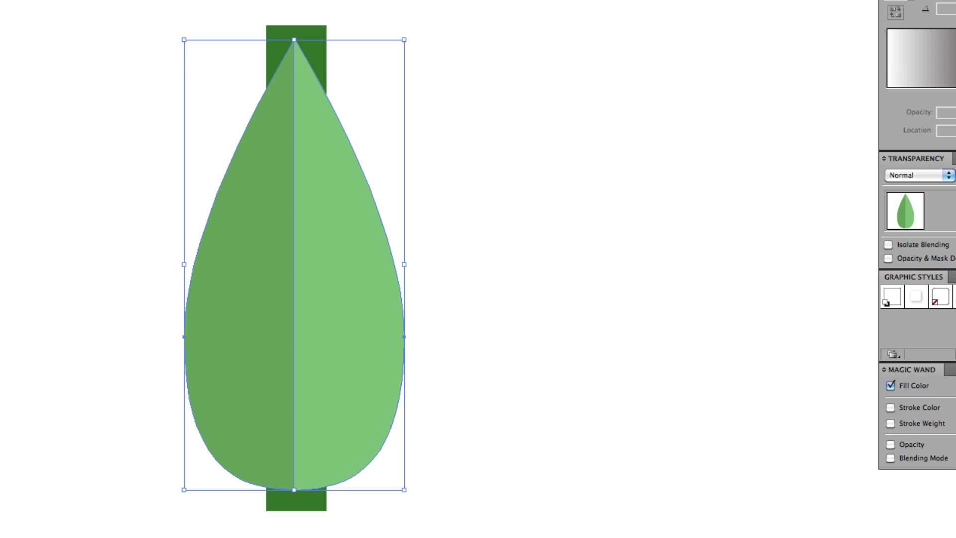
key(r)
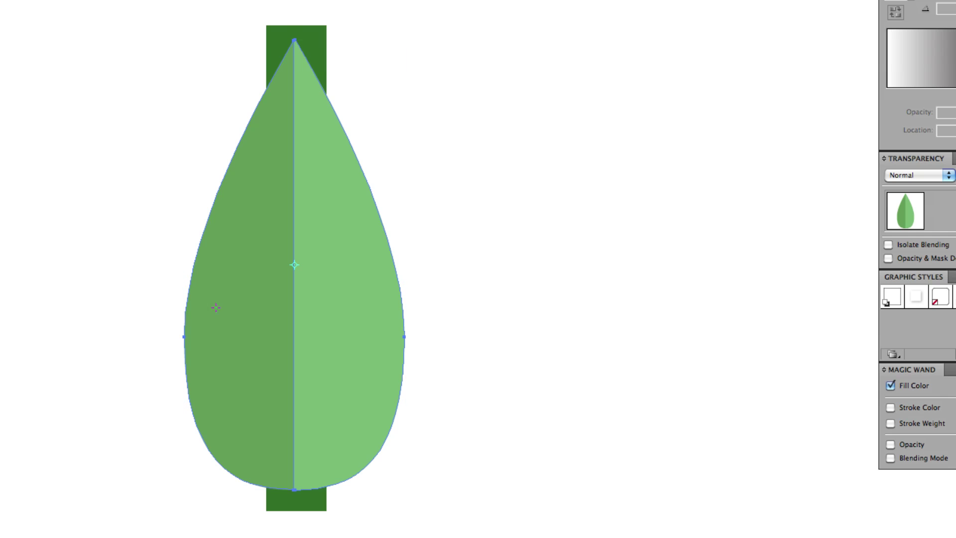
alt+click(294, 489)
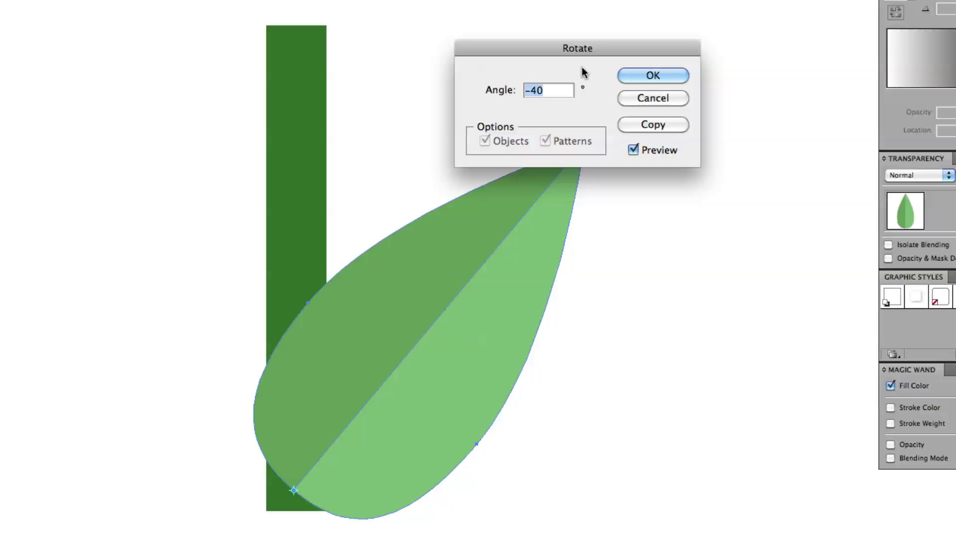
click(551, 94)
drag(551, 94, 525, 91)
click(538, 90)
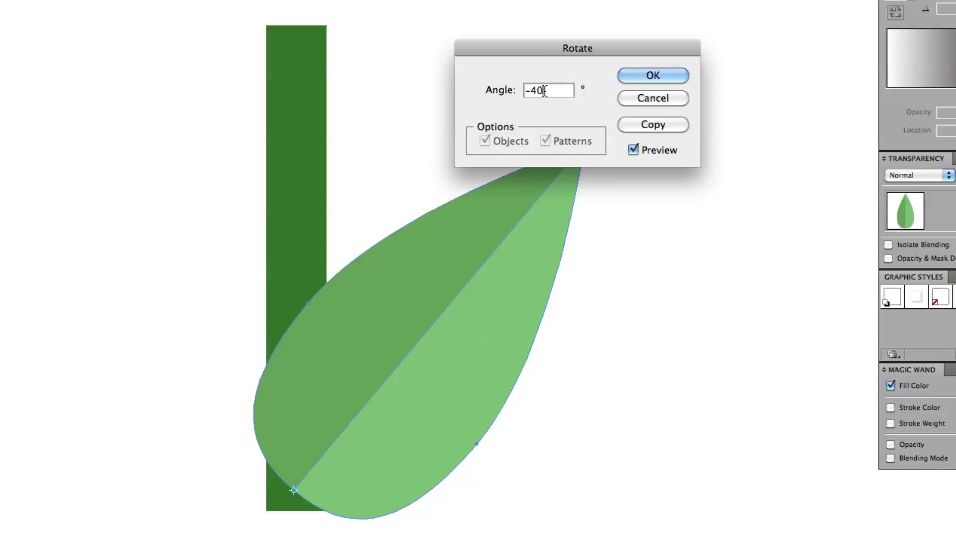
key(BackSpace)
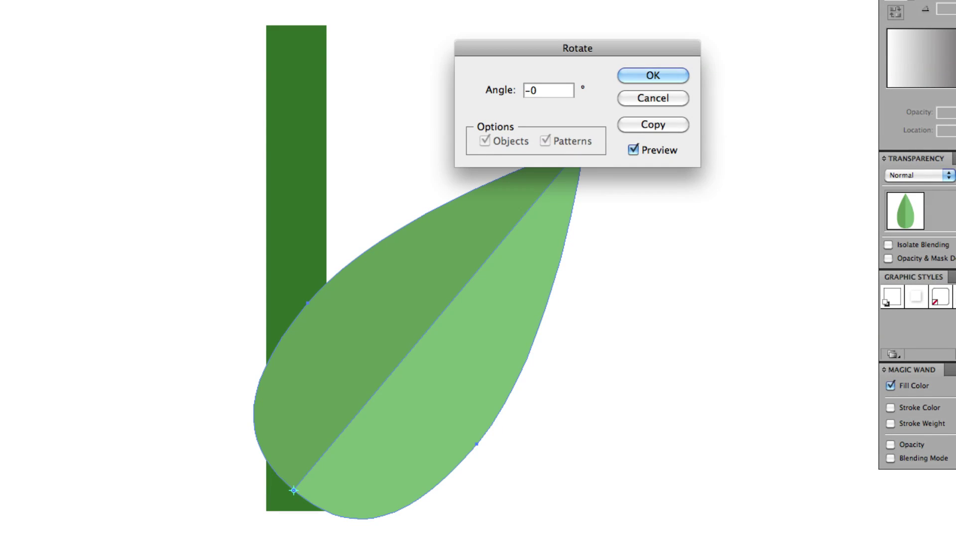
text(5)
click(553, 93)
click(650, 125)
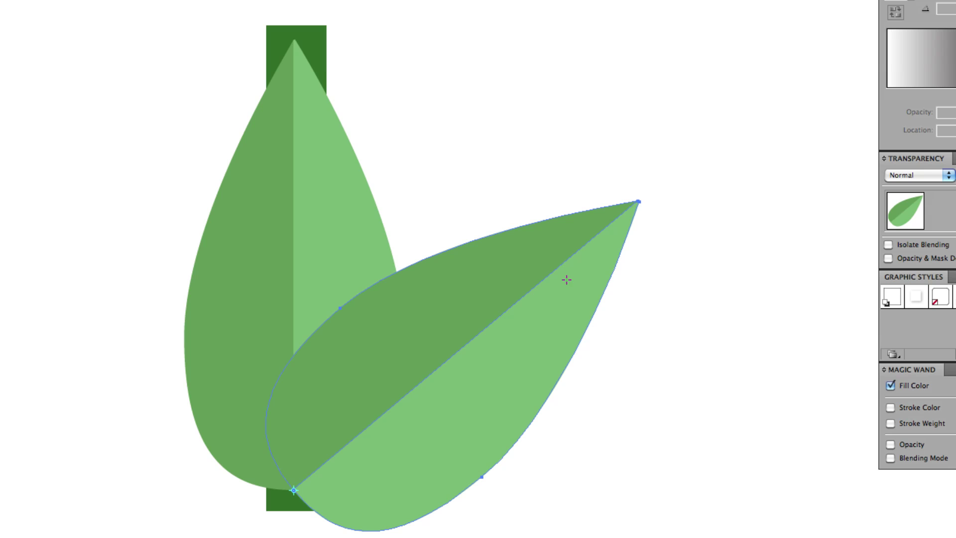
- Bring the upright leaf to the front and rotate it 50° about its base toward the upper left
key(v)
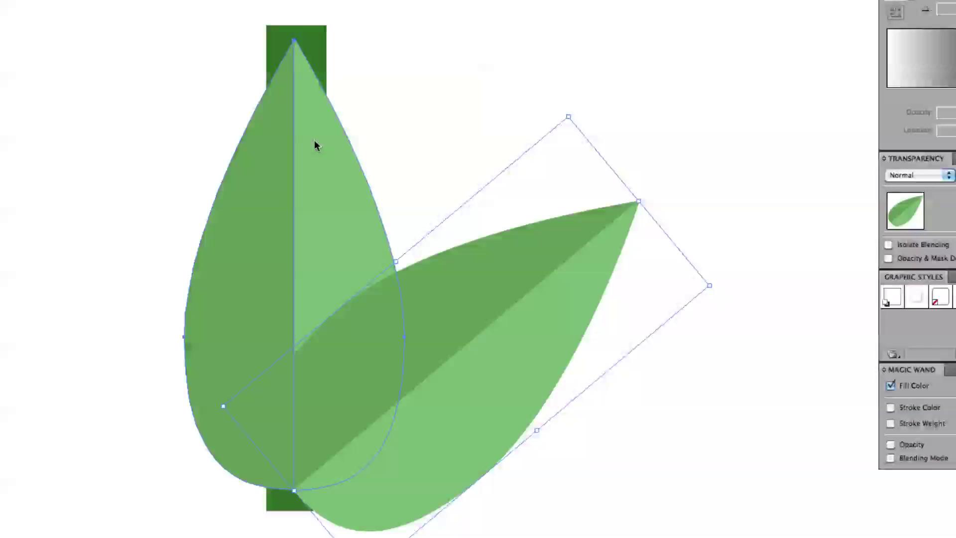
click(315, 144)
key(super+shift+bracketright)
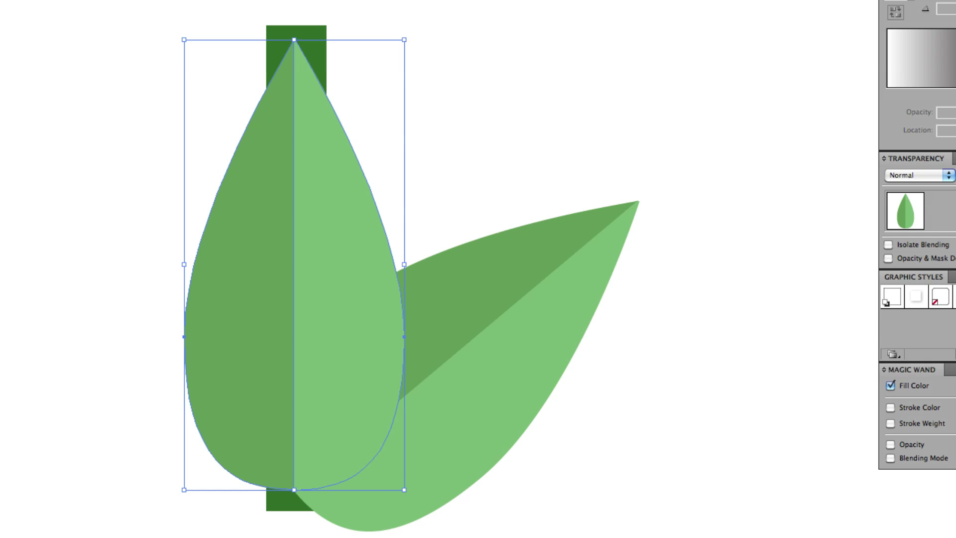
key(a)
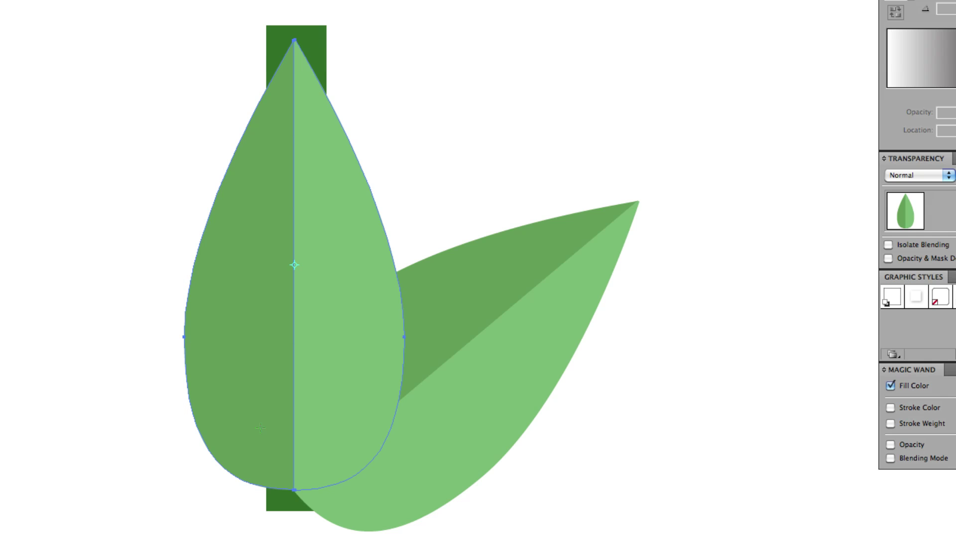
alt+click(295, 489)
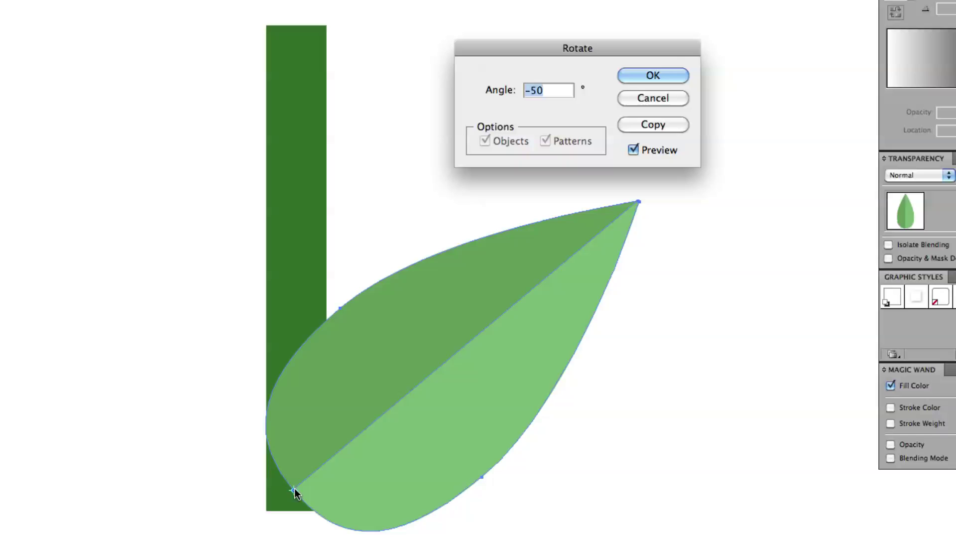
click(529, 92)
key(BackSpace)
click(645, 76)
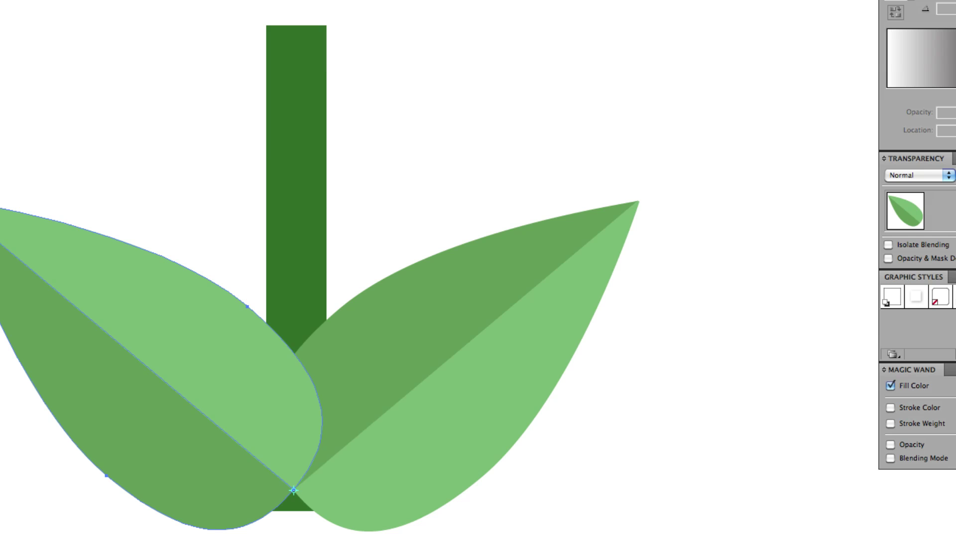
- Nudge the left leaf further left and the right leaf to the right to spread them apart
key(v)
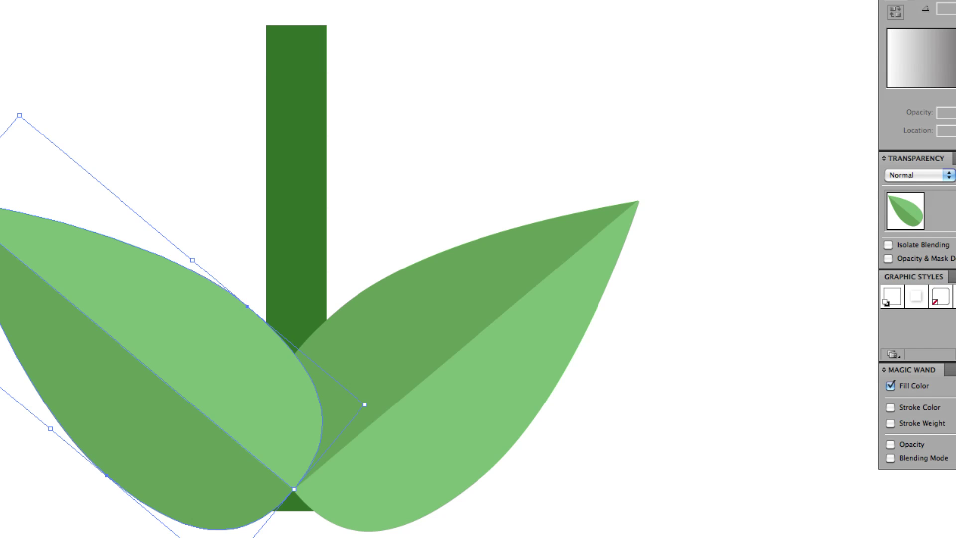
key(super+shift+a)
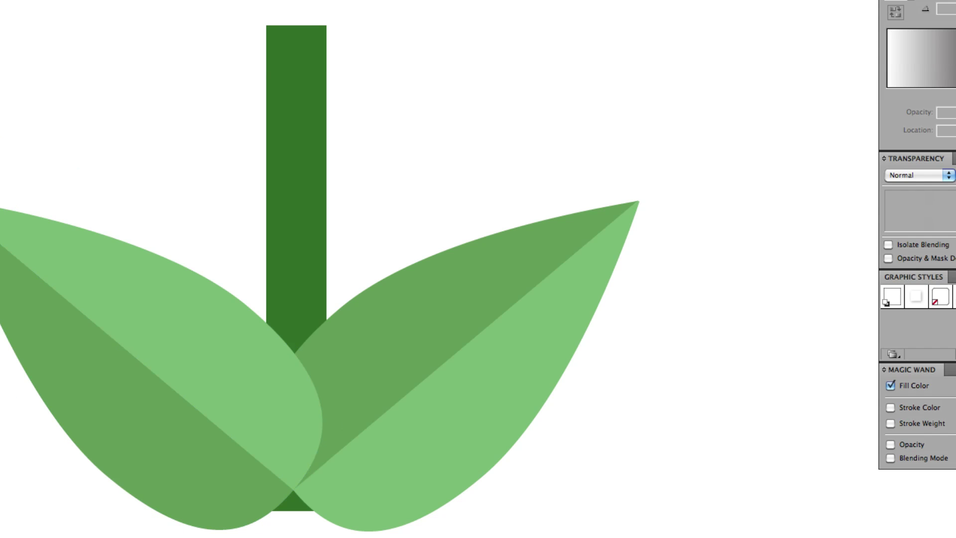
click(54, 251)
key(shift+Left)
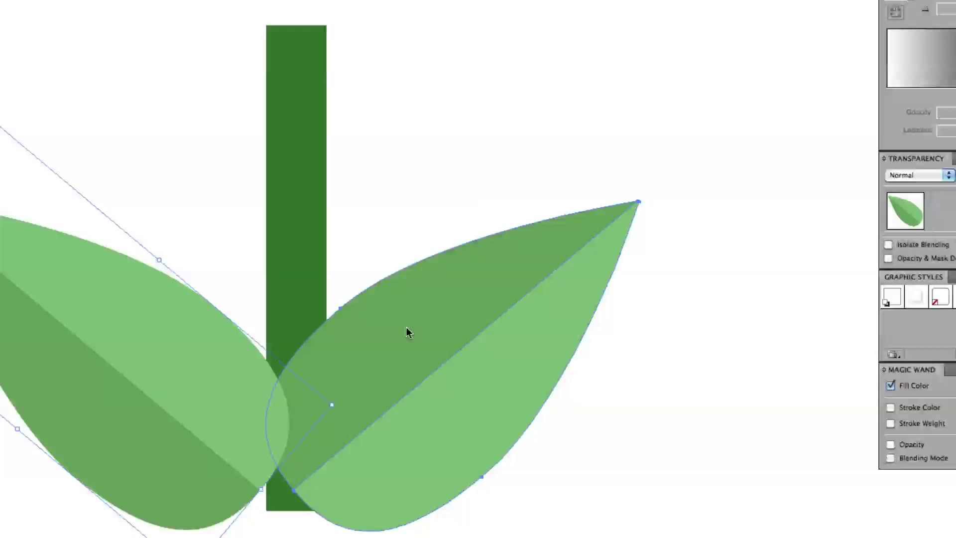
click(405, 327)
key(shift+Right)
click(418, 193)
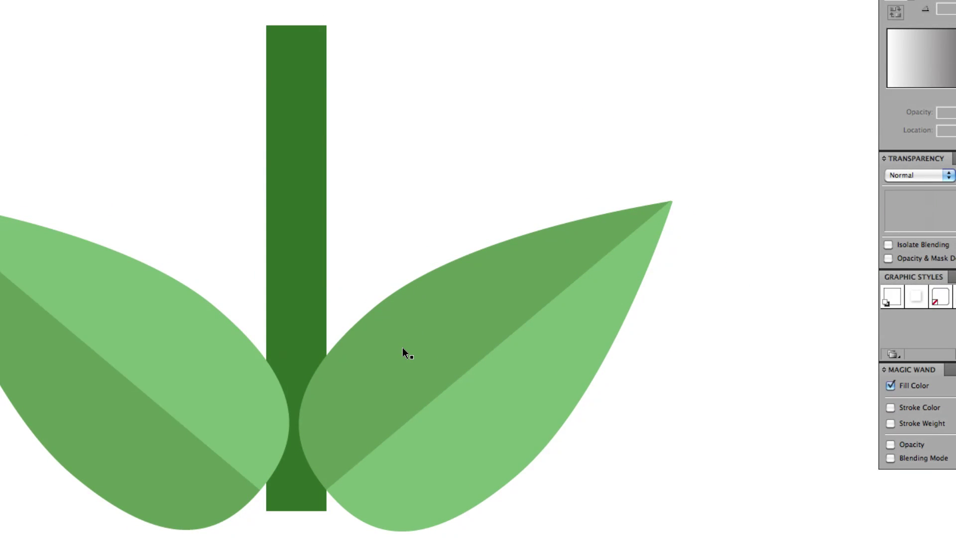
click(402, 348)
key(shift+Right)
key(shift+Left)
click(400, 186)
- Raise both leaves together higher up the stem
key(ctrl+minus)
key(ctrl+minus)
key(ctrl+minus)
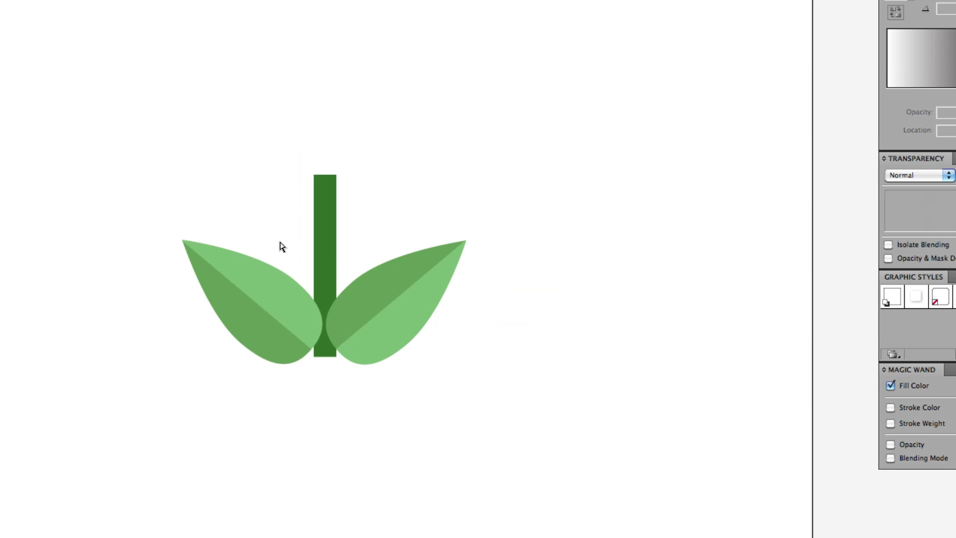
click(391, 264)
shift+click(245, 316)
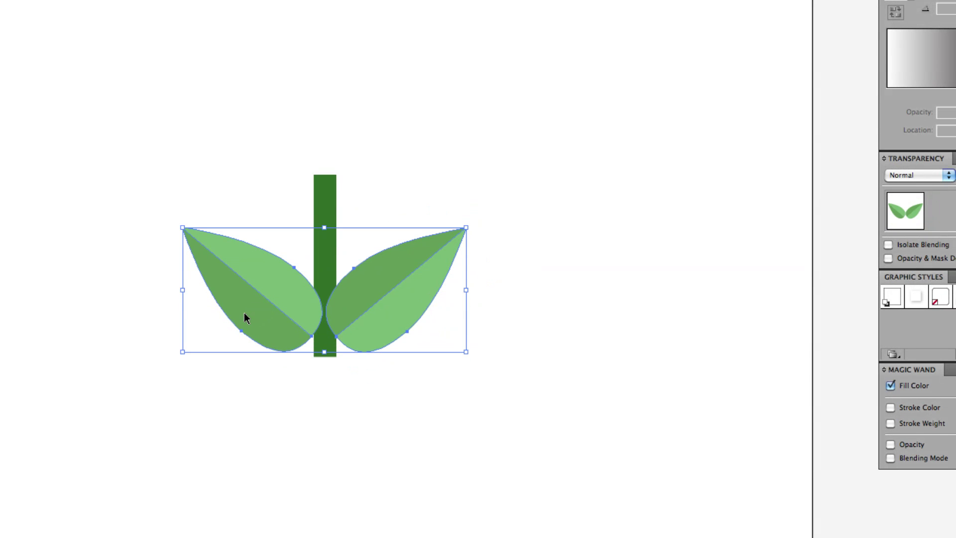
key(shift+Up)
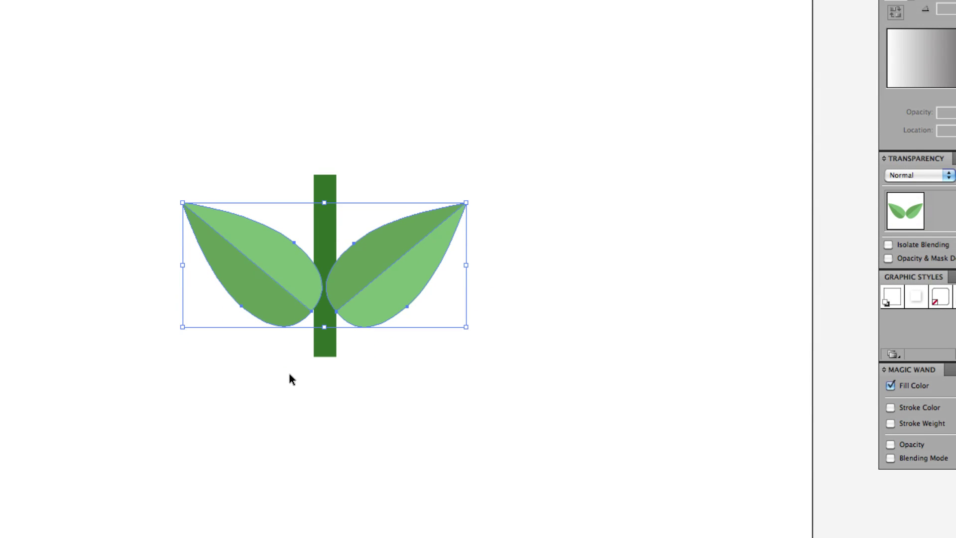
click(290, 379)
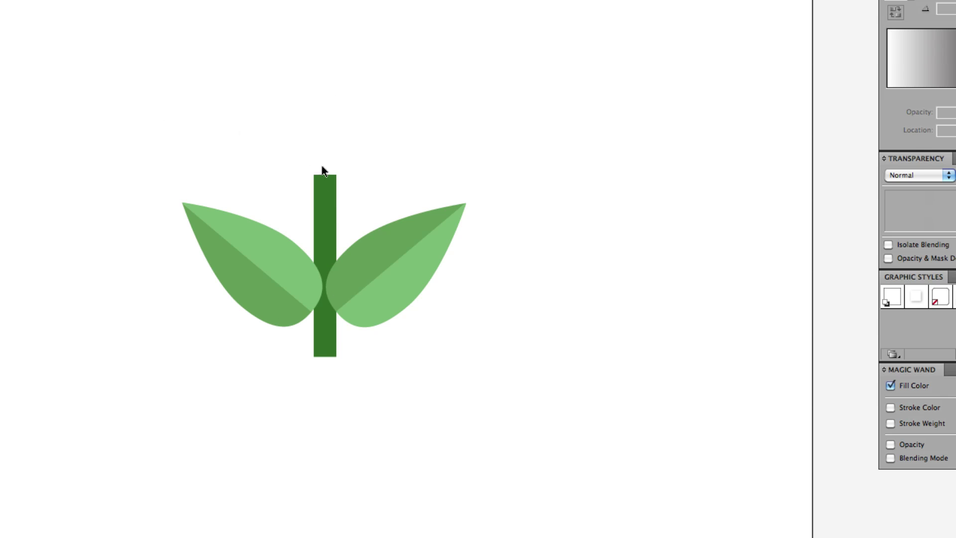
- Widen the stem evenly to about 87 px, send it behind the leaves, and select everything
drag(309, 150, 369, 216)
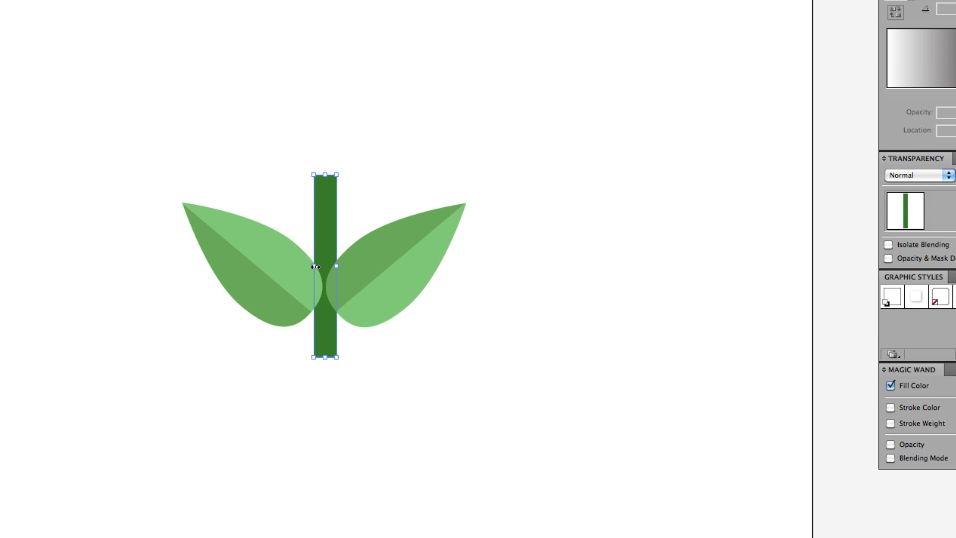
drag(316, 267, 304, 265)
key(super+shift+bracketleft)
click(377, 95)
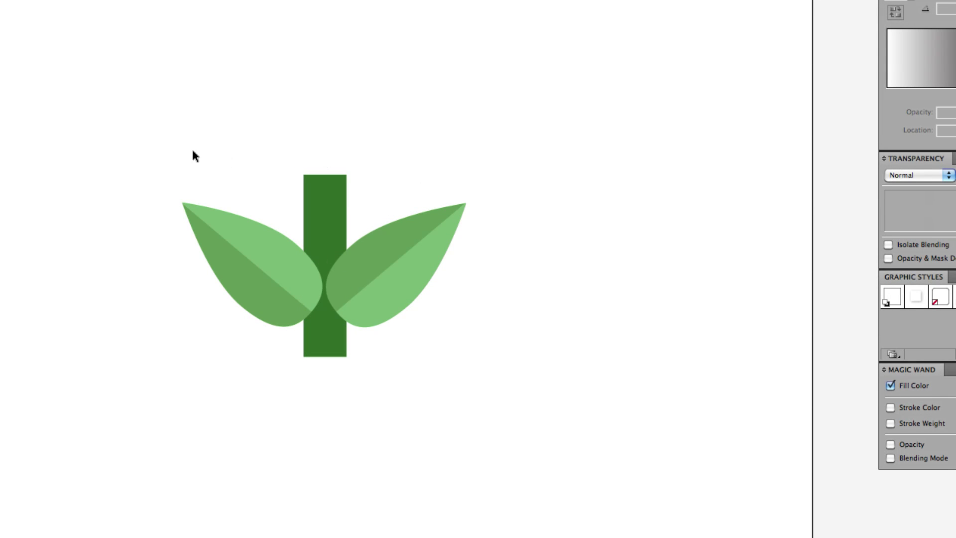
drag(193, 151, 445, 363)
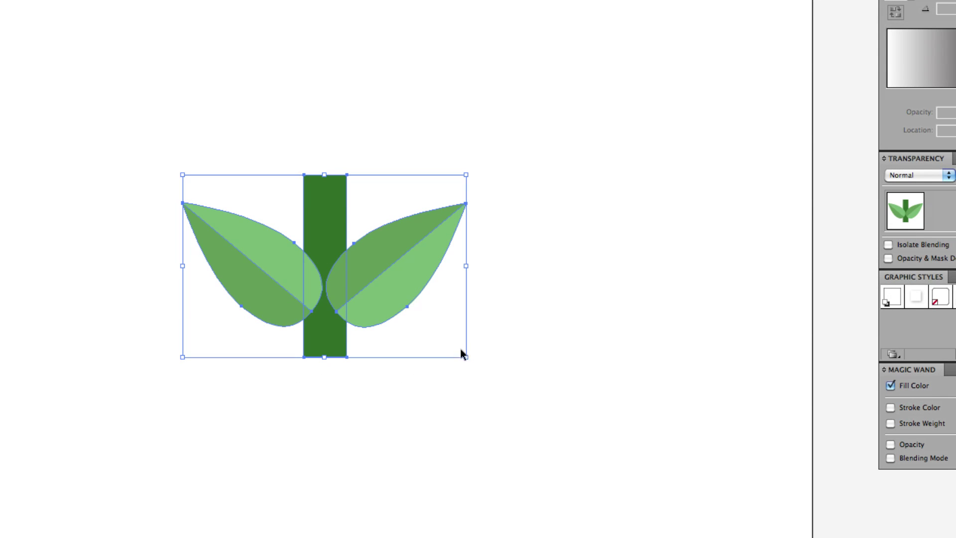
- Group the leaves and stem, then rotate the plant 90° so the stem lies horizontal
click(485, 290)
key(super+z)
drag(468, 171, 391, 448)
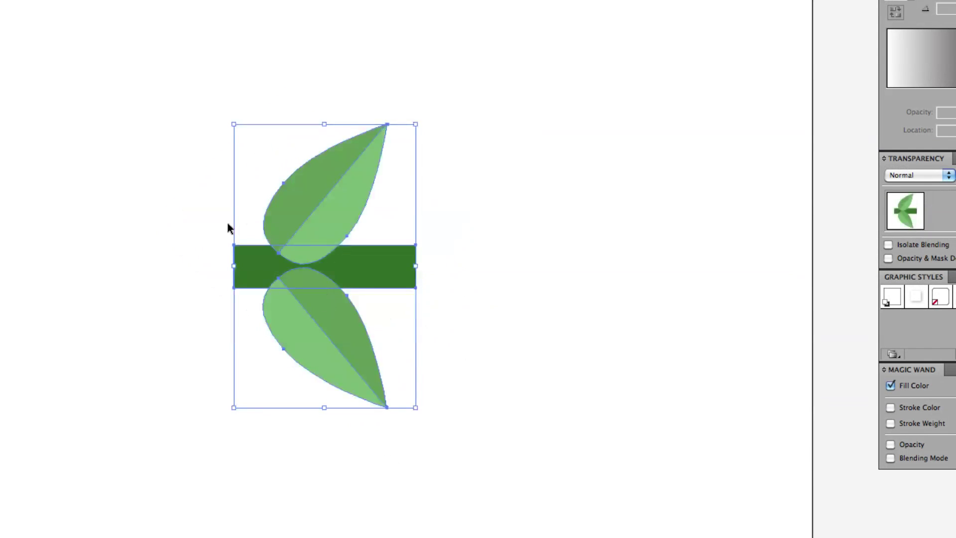
click(450, 257)
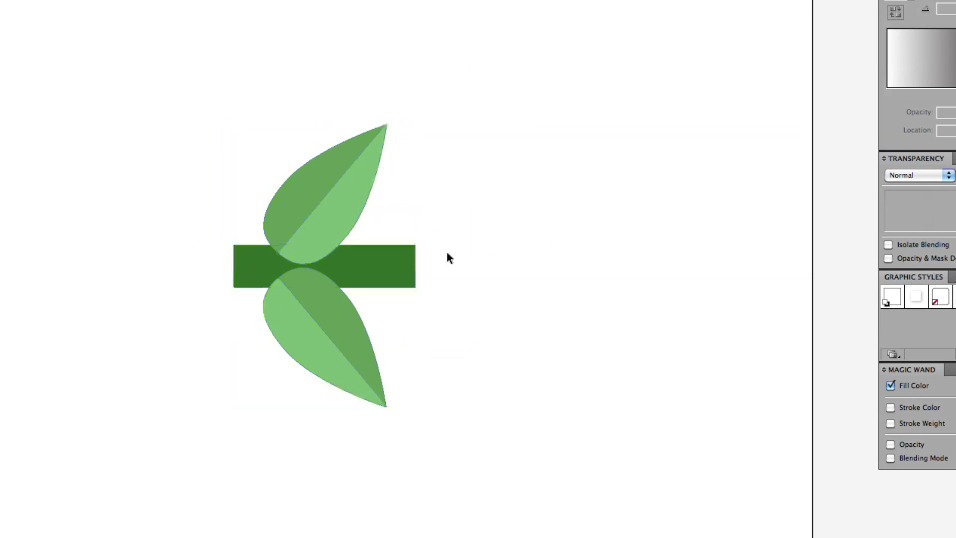
- Scale the grouped sprig down proportionally to a small size
click(352, 252)
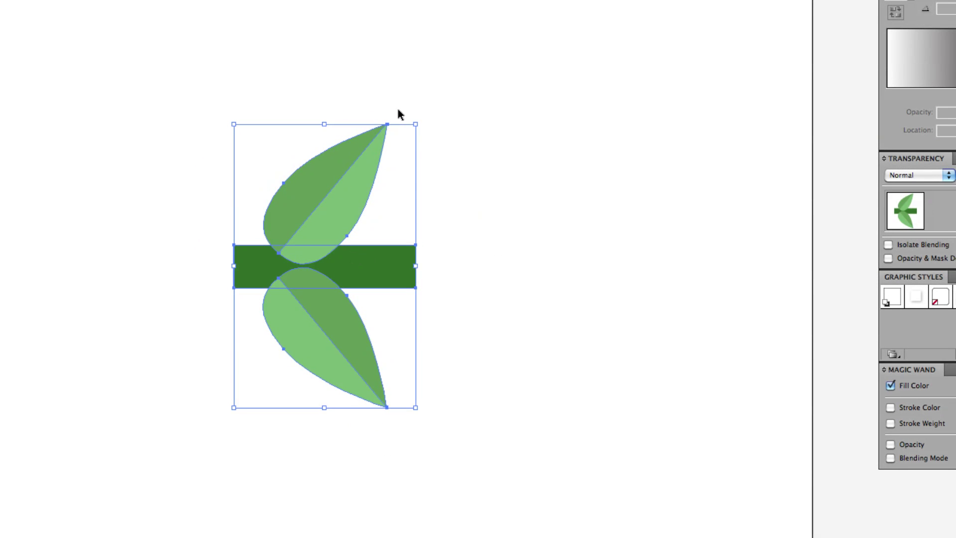
key(a)
key(ctrl+equal)
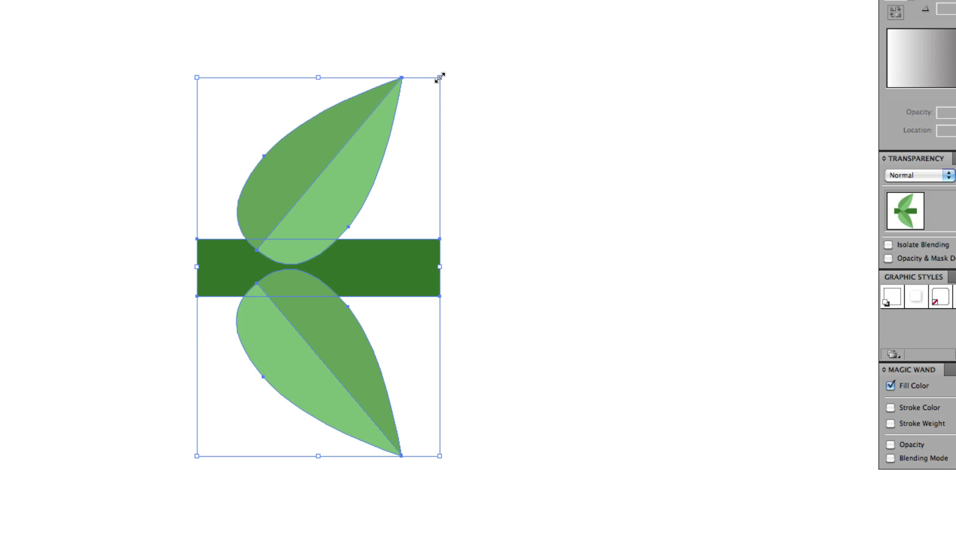
drag(440, 77, 333, 185)
click(400, 235)
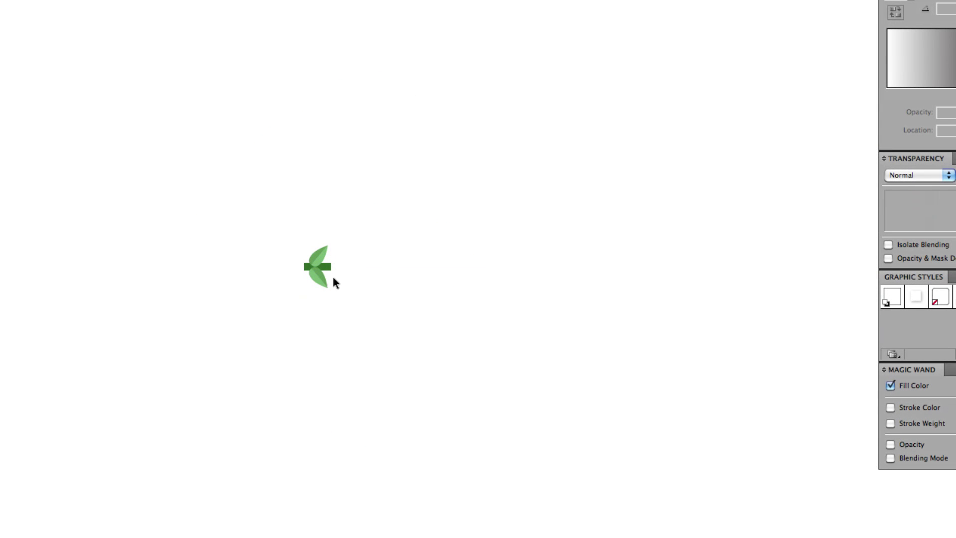
drag(371, 188, 272, 328)
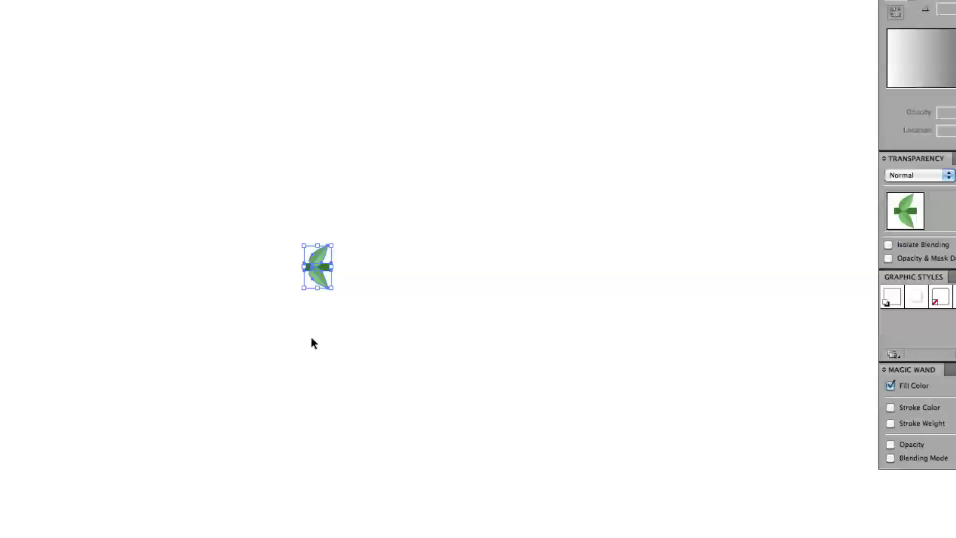
click(478, 331)
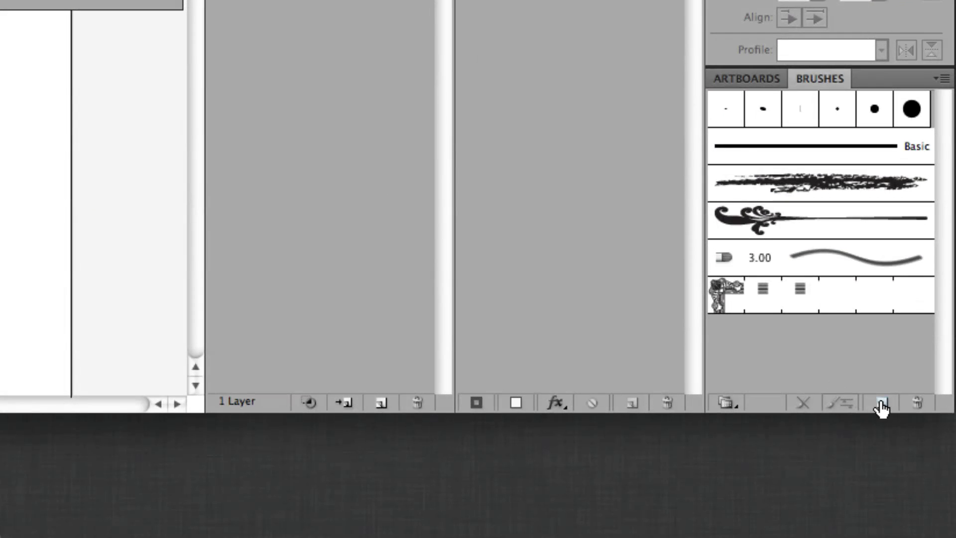
- Create a new Pattern Brush from the sprig and name it 'Vine Brush'
click(889, 409)
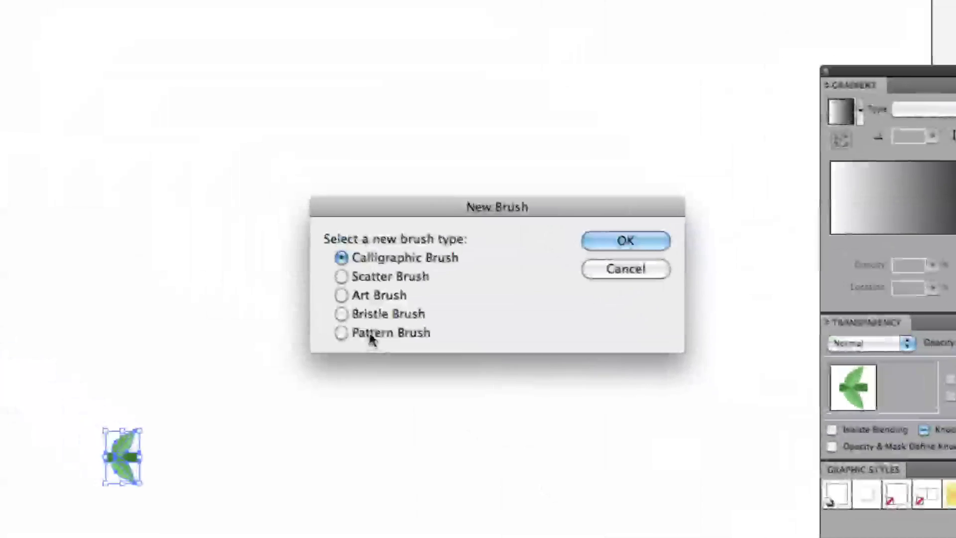
click(366, 331)
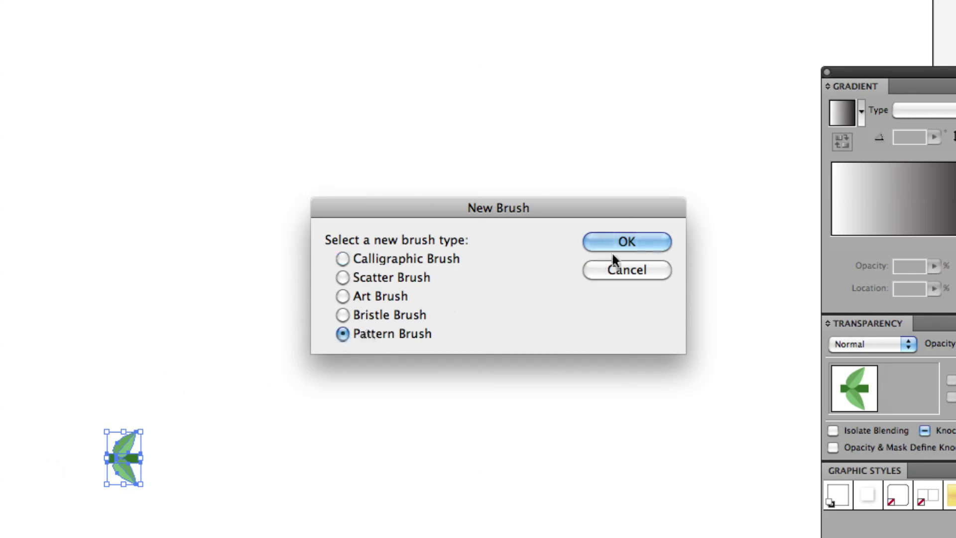
click(623, 242)
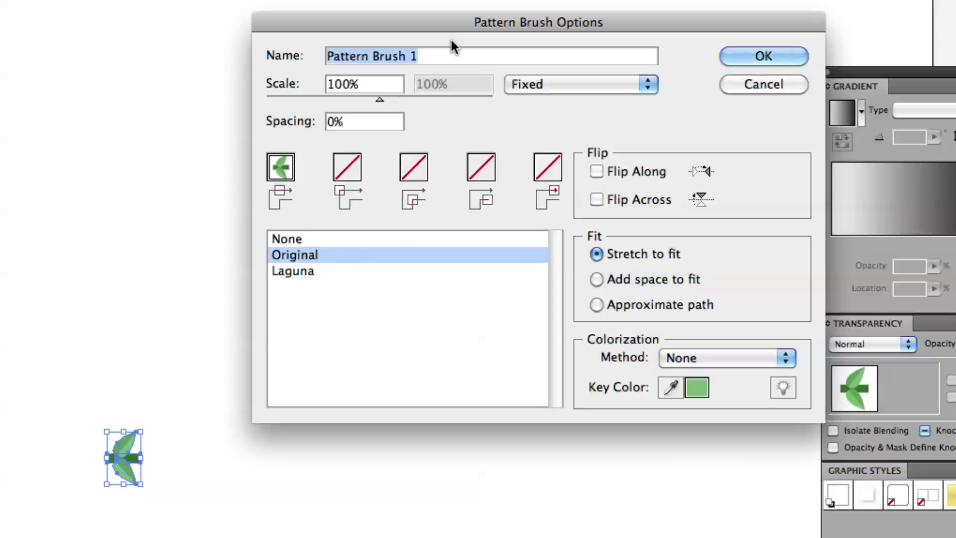
text(Vine Brush)
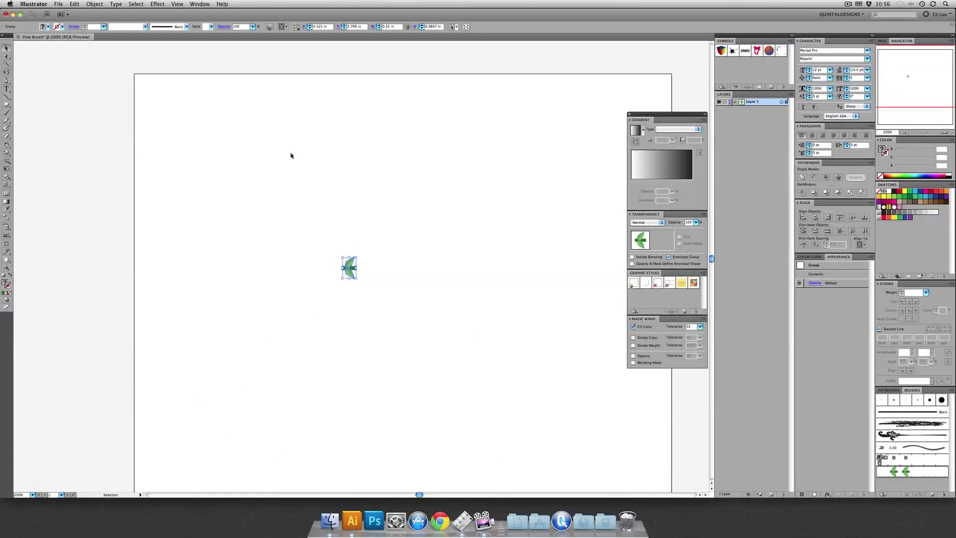
- Choose the Paintbrush with a green stroke colour and the Vine Brush active
click(291, 156)
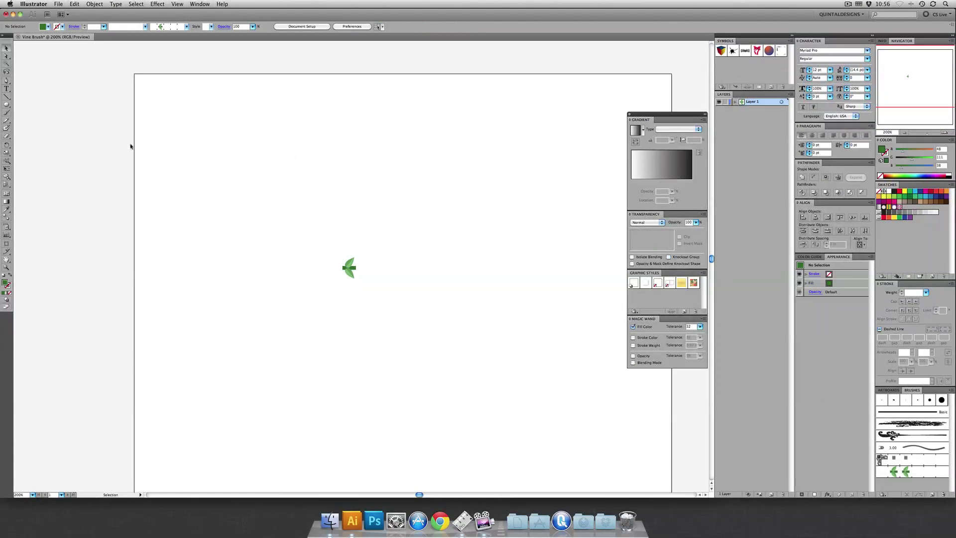
click(7, 114)
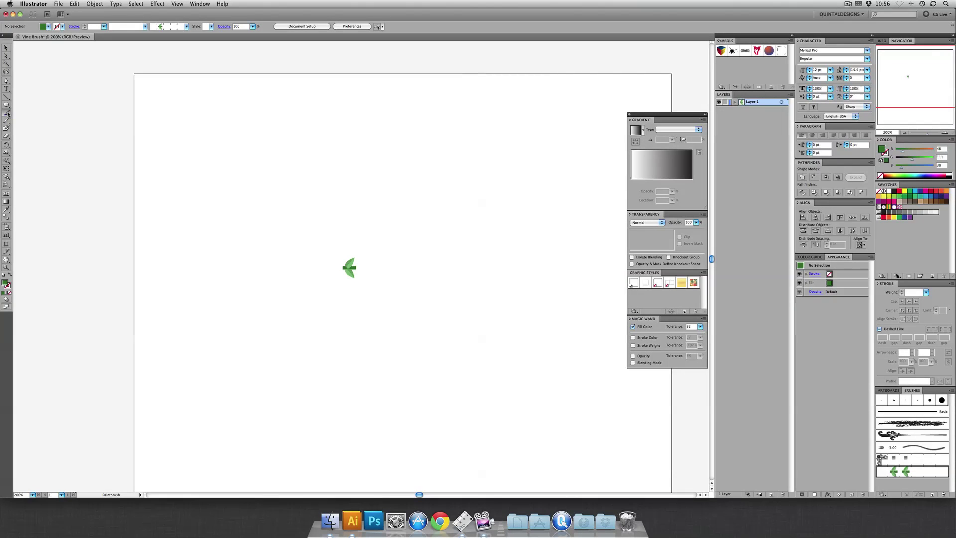
click(10, 277)
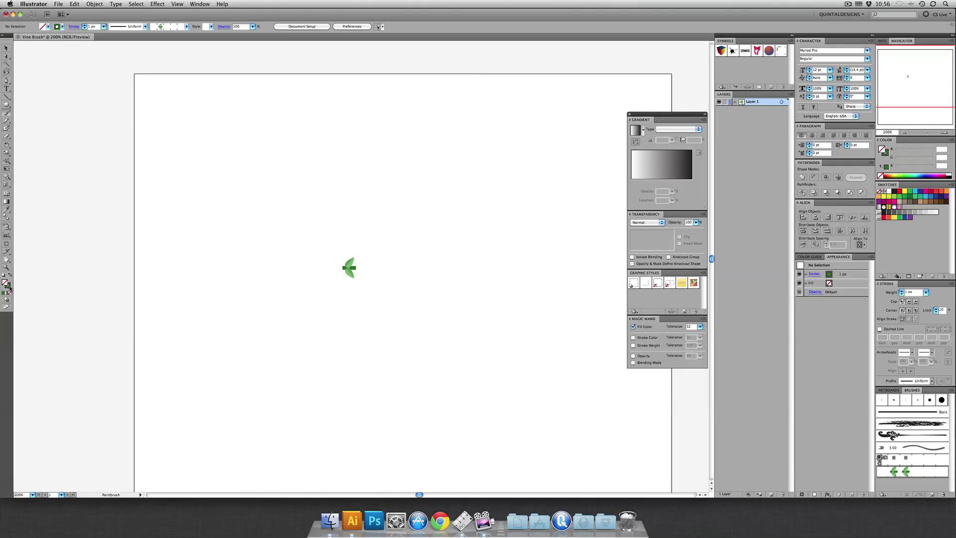
click(9, 287)
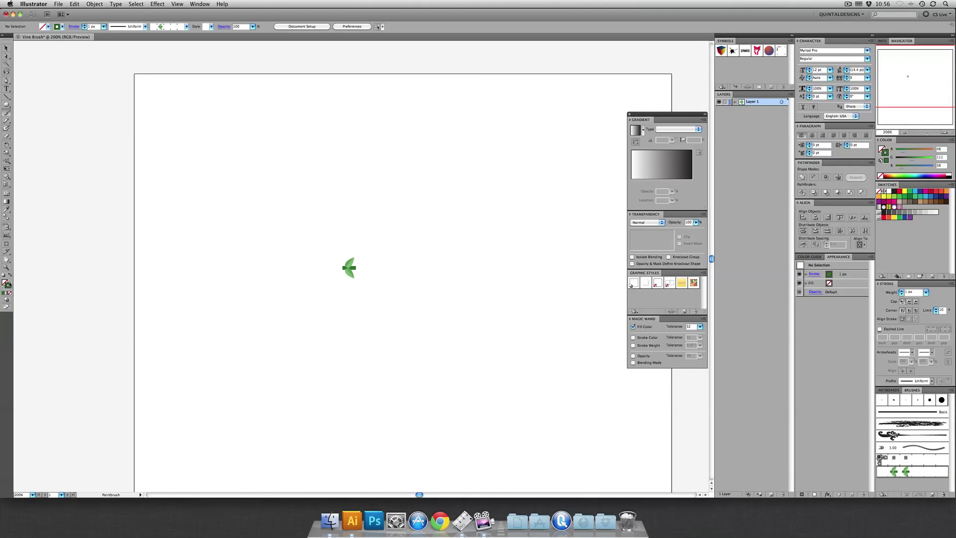
click(898, 474)
- Paint four test vine strokes on the artboard, then undo them
drag(435, 134, 479, 127)
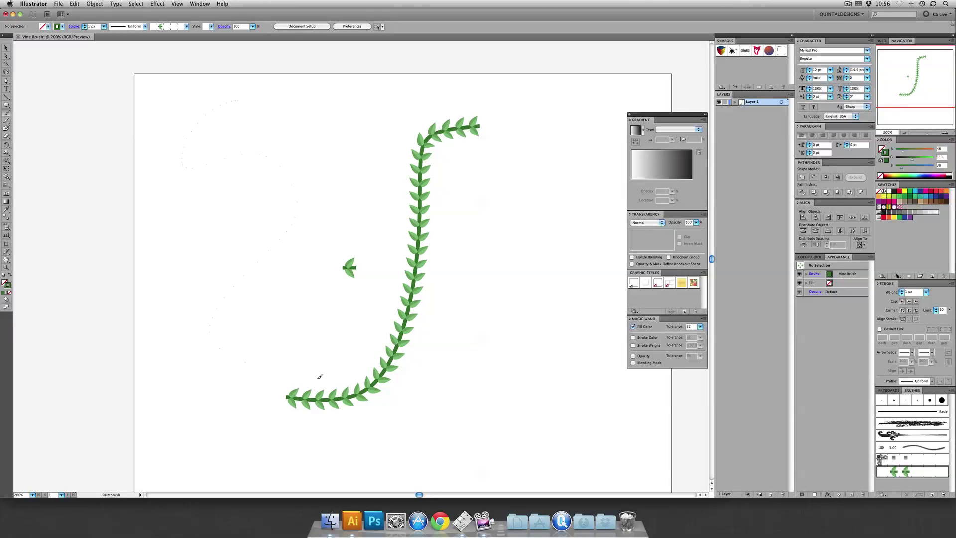
drag(320, 375, 394, 385)
mouse_move(487, 128)
mouse_down()
mouse_move(433, 213)
mouse_move(505, 256)
mouse_up()
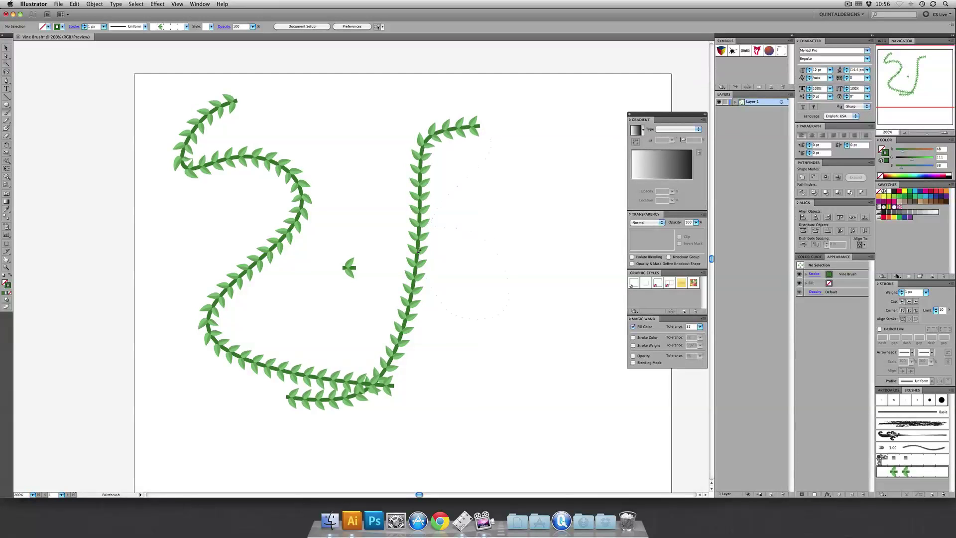
drag(418, 251, 419, 249)
key(super+z)
key(super+z)
key(super+z)
key(super+z)
key(super+z)
mouse_move(283, 154)
mouse_down()
mouse_move(282, 209)
mouse_move(356, 192)
mouse_up()
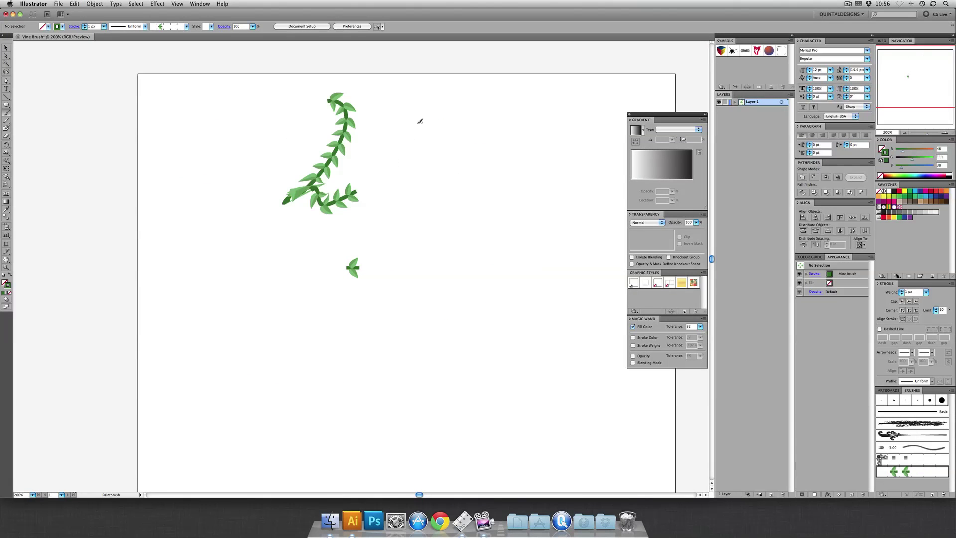
key(super+z)
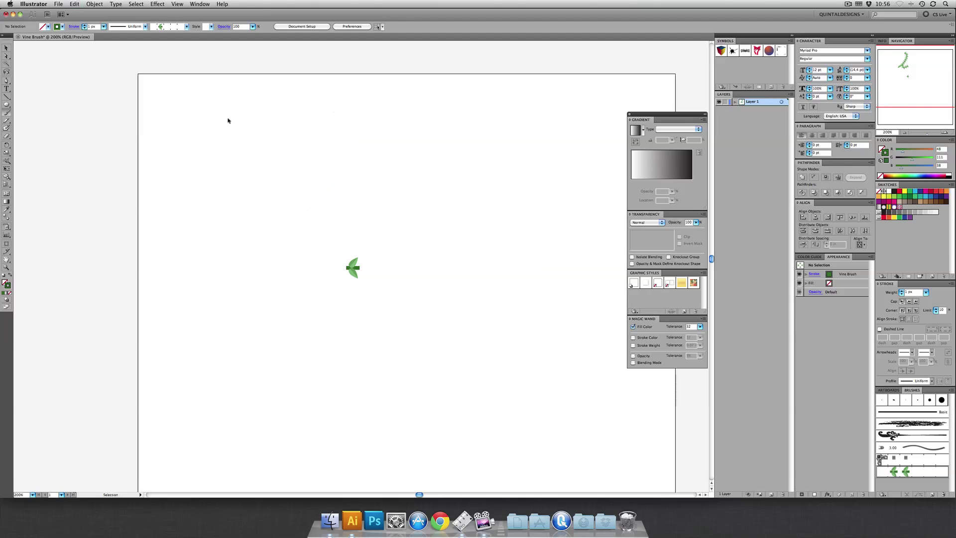
drag(228, 114, 209, 252)
drag(382, 150, 422, 195)
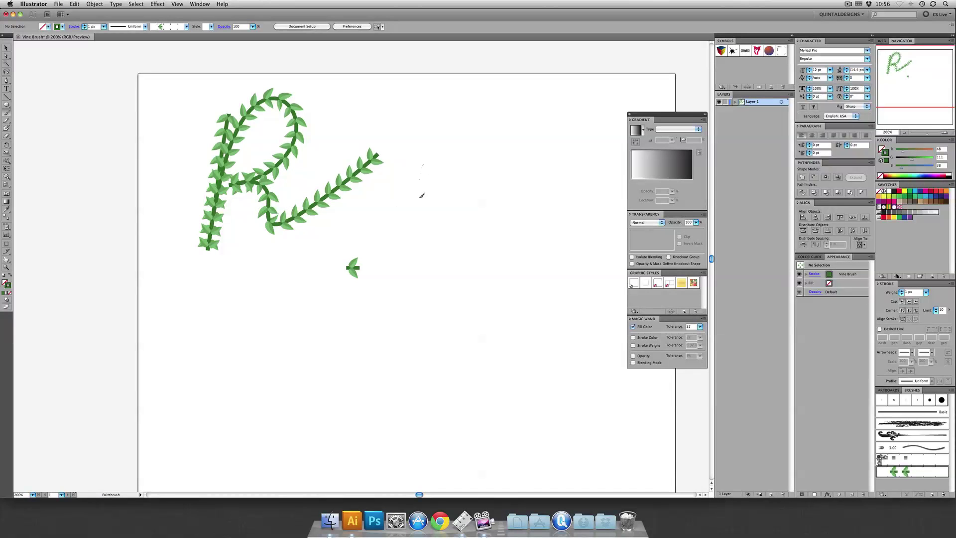
drag(427, 310, 523, 134)
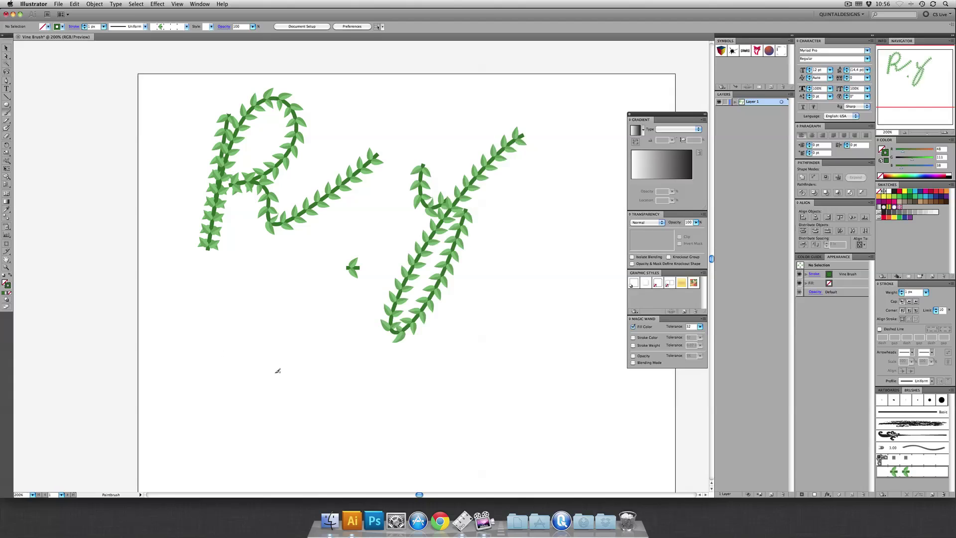
mouse_move(329, 402)
mouse_down()
mouse_move(202, 423)
mouse_move(268, 389)
mouse_move(270, 354)
mouse_move(315, 430)
mouse_move(233, 395)
mouse_move(225, 458)
mouse_move(313, 367)
mouse_move(312, 354)
mouse_move(372, 425)
mouse_up()
key(super+z)
key(super+z)
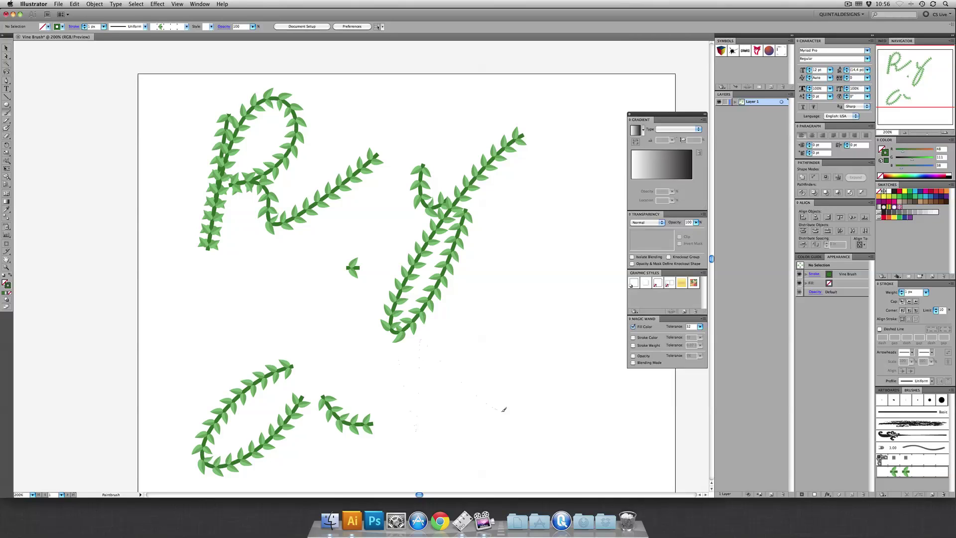
drag(511, 309, 512, 310)
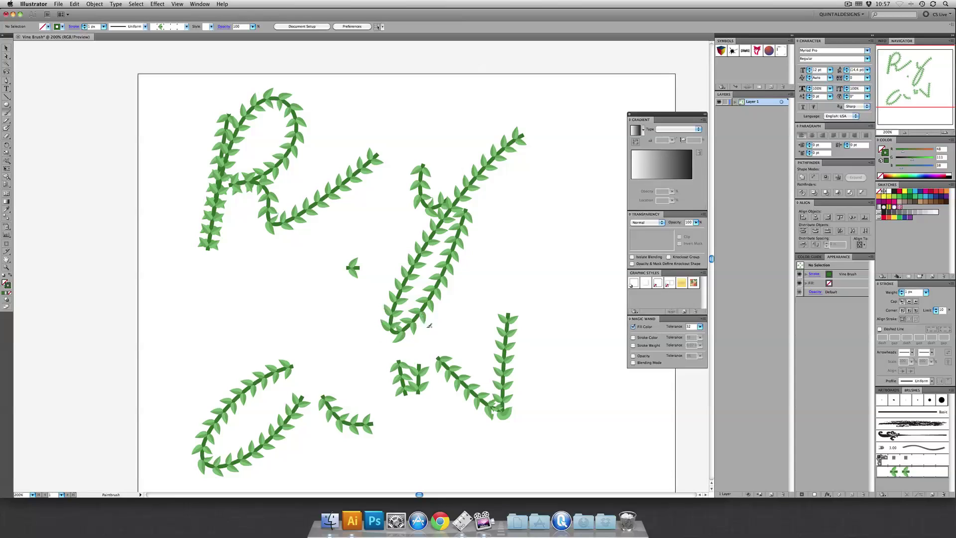
key(ctrl+z)
key(ctrl+z)
key(ctrl+z)
key(ctrl+z)
key(ctrl+z)
key(ctrl+z)
key(ctrl+z)
key(ctrl+z)
key(ctrl+z)
key(ctrl+z)
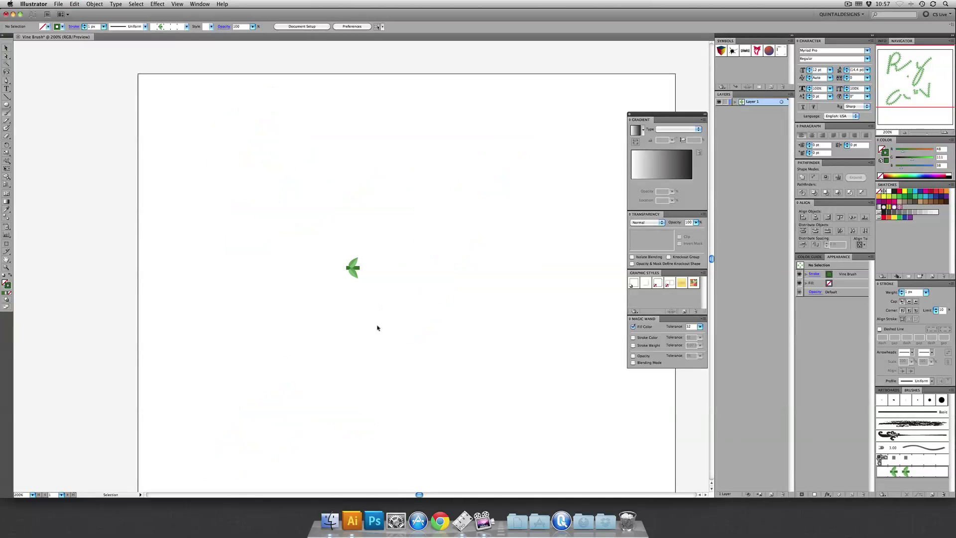
- Draw a curved arc on the left of the artboard with the Pen tool and apply the Vine Brush
click(7, 81)
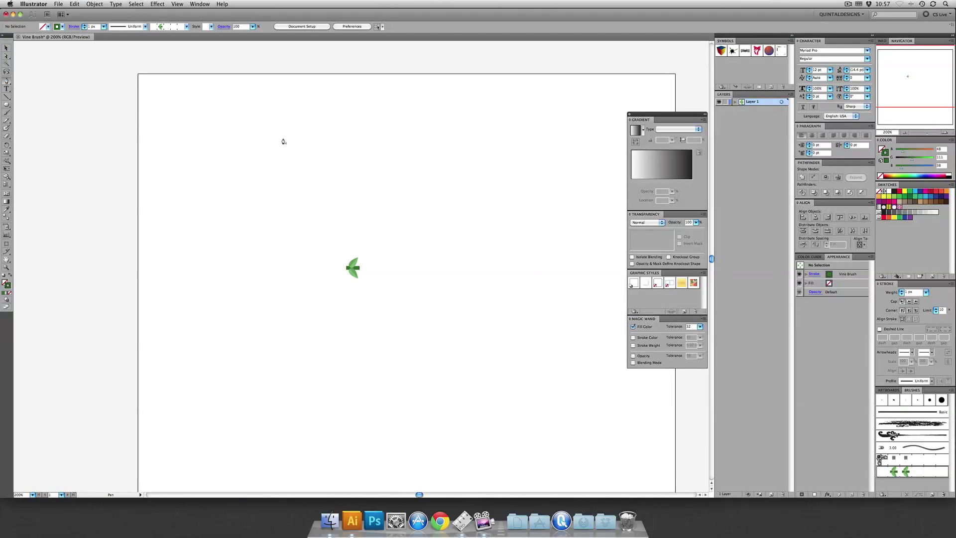
click(262, 136)
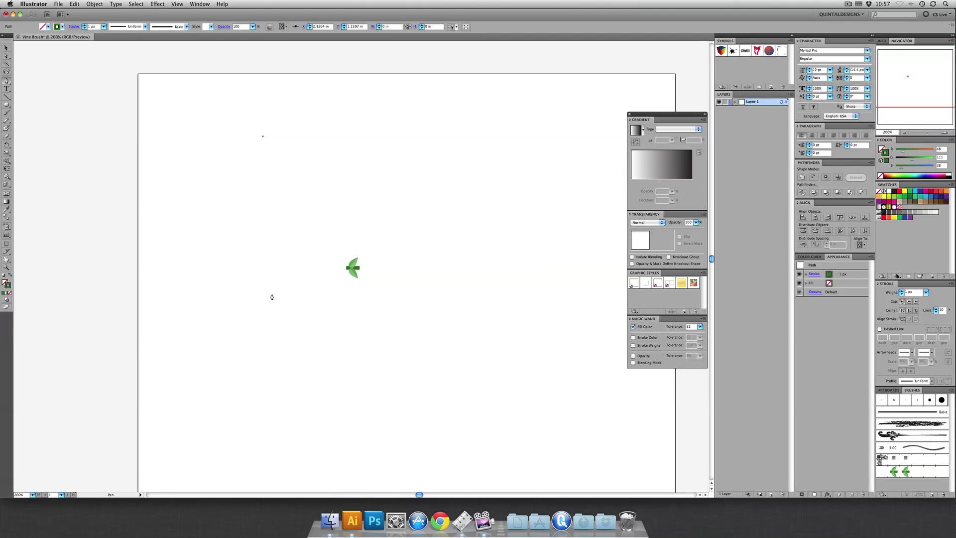
click(247, 357)
drag(242, 189, 326, 90)
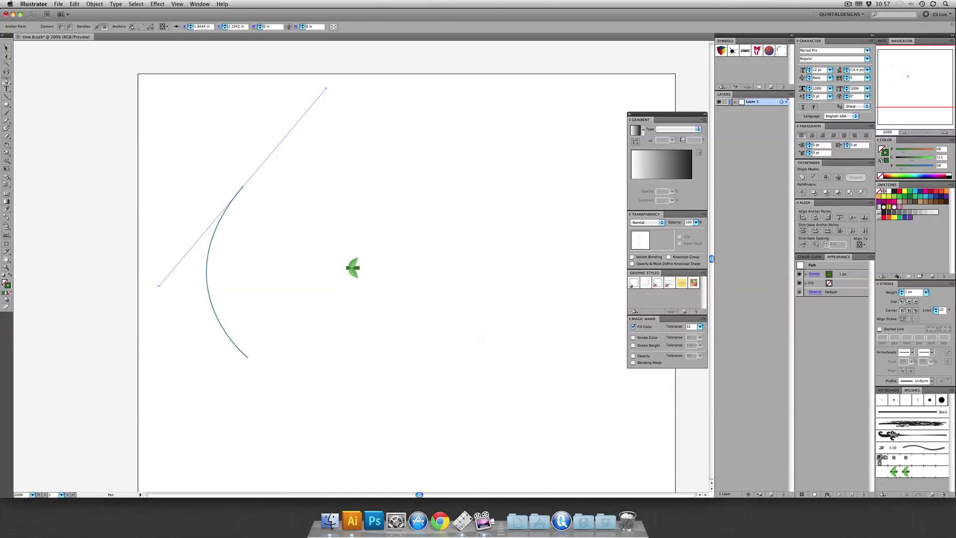
click(930, 473)
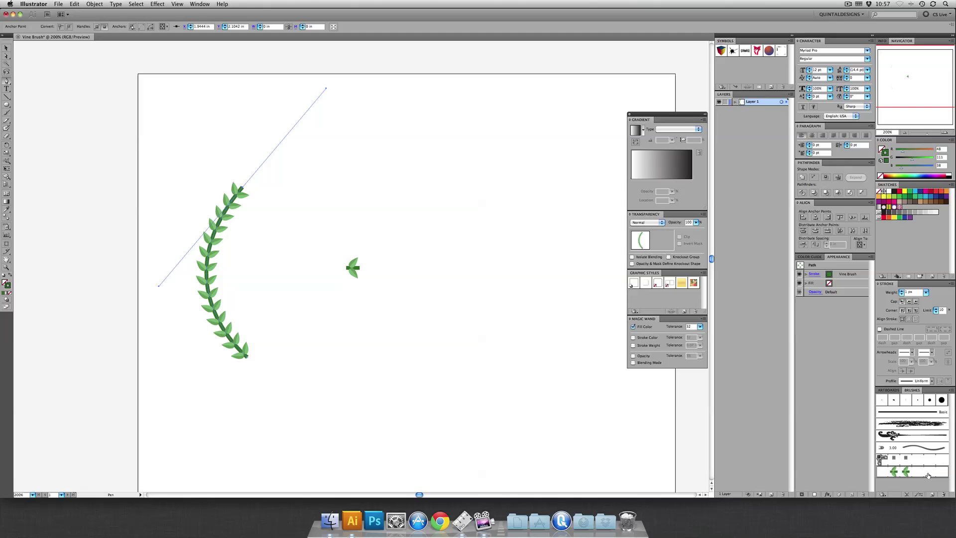
- Raise the vine branch's stroke weight to 3 px and zoom in on it
click(6, 55)
click(214, 151)
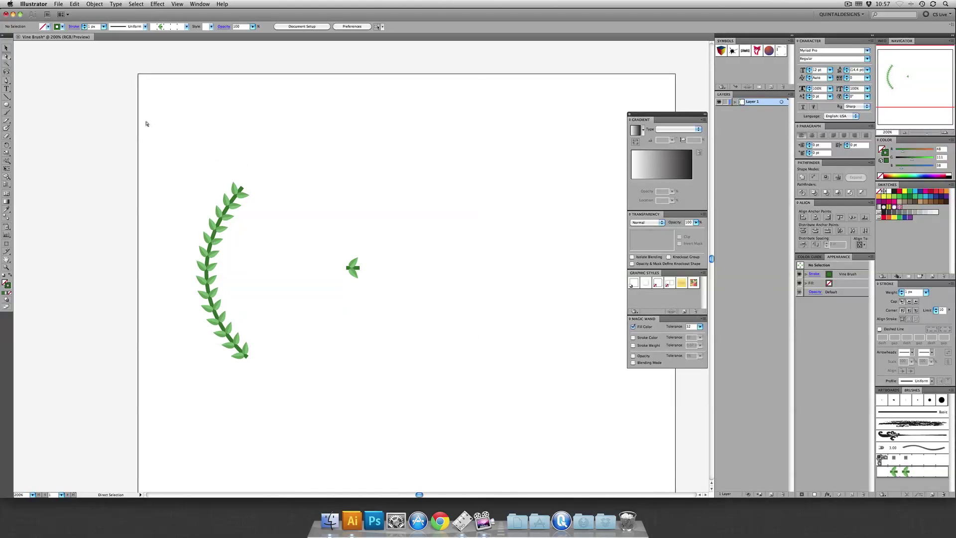
click(5, 47)
drag(134, 132, 255, 347)
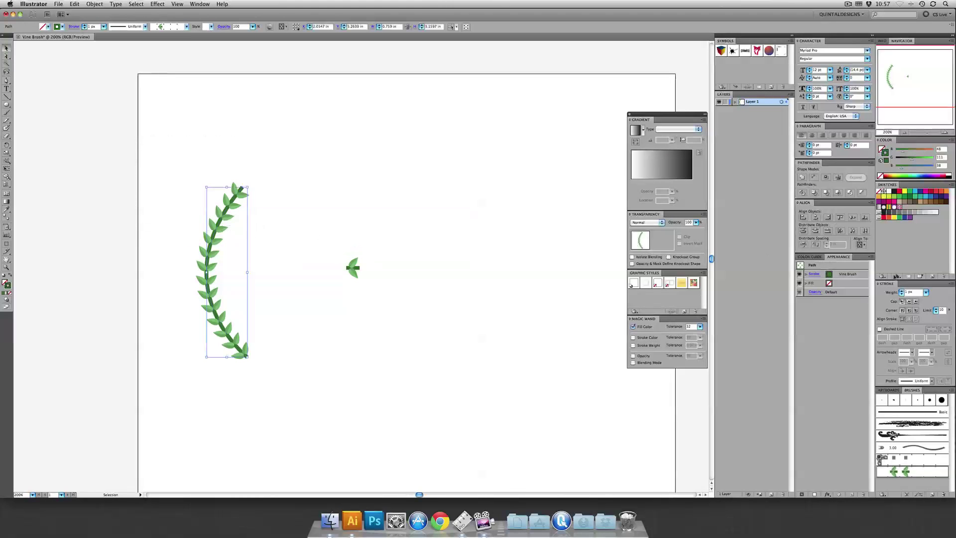
key(Up)
key(Up)
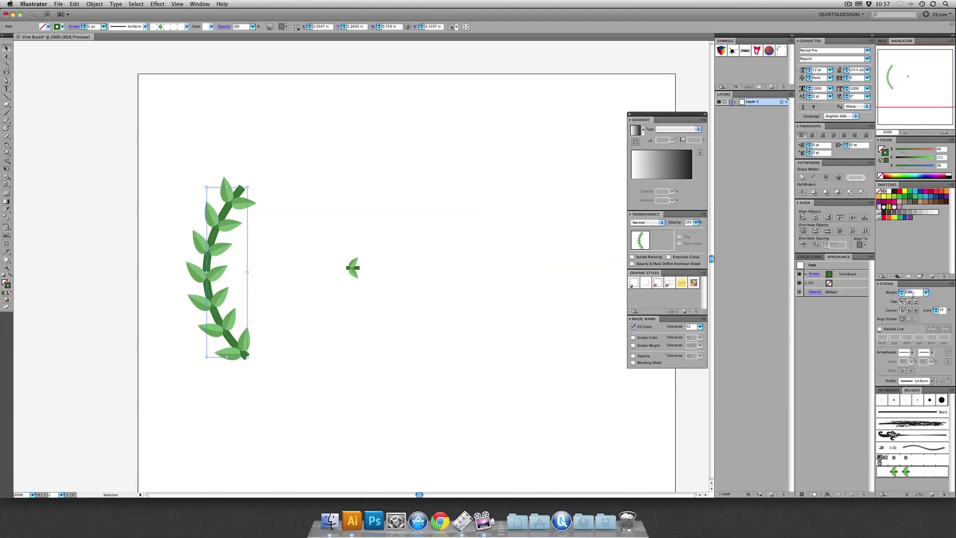
click(320, 208)
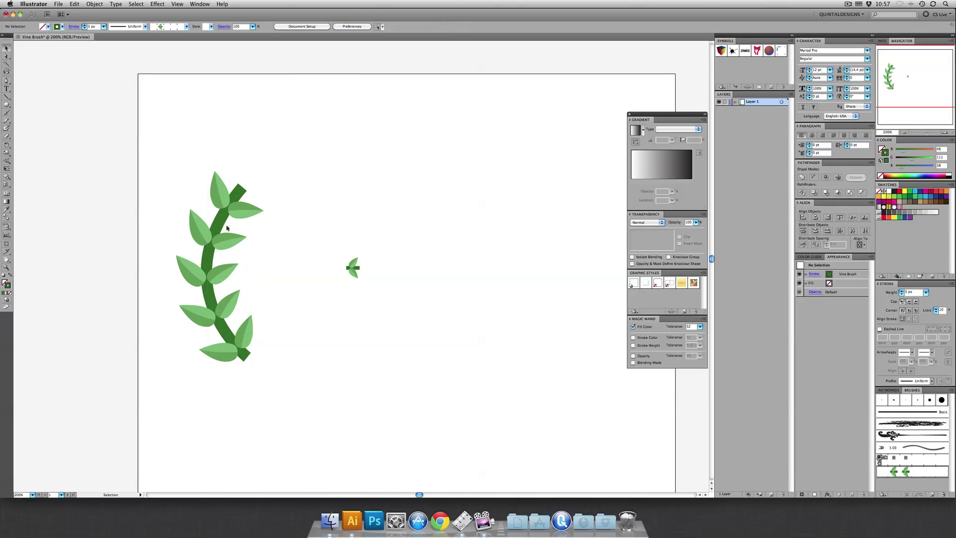
click(212, 283)
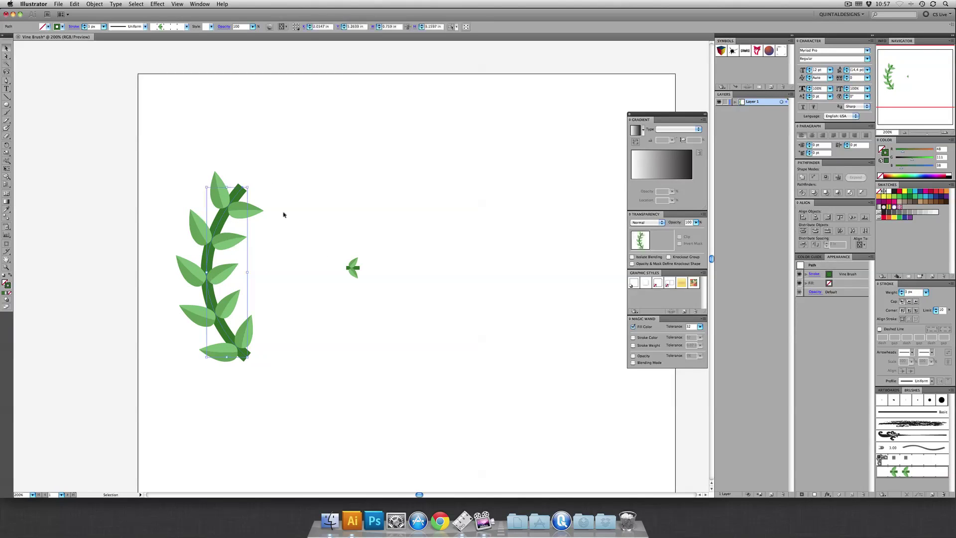
click(317, 208)
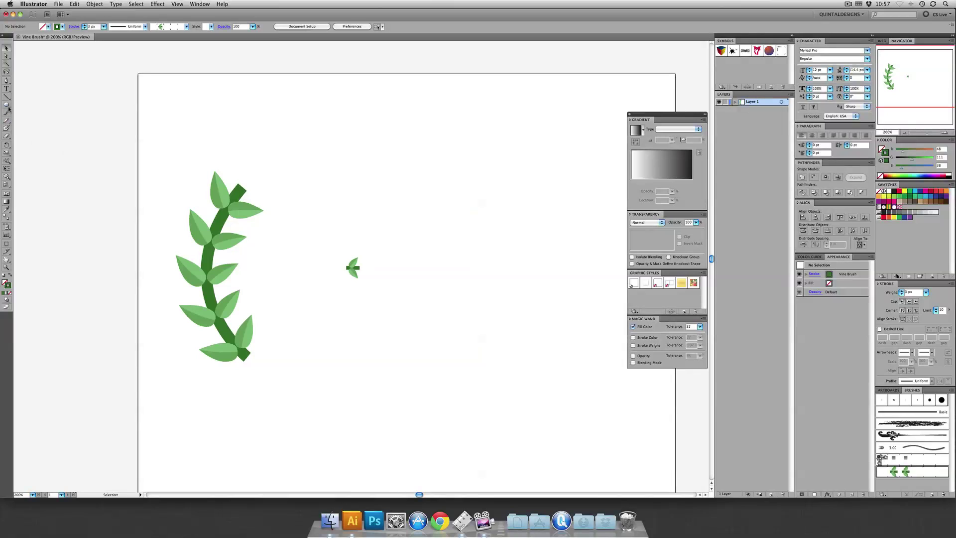
key(super+equal)
scroll(184, 129, left, 3)
scroll(184, 129, up, 1)
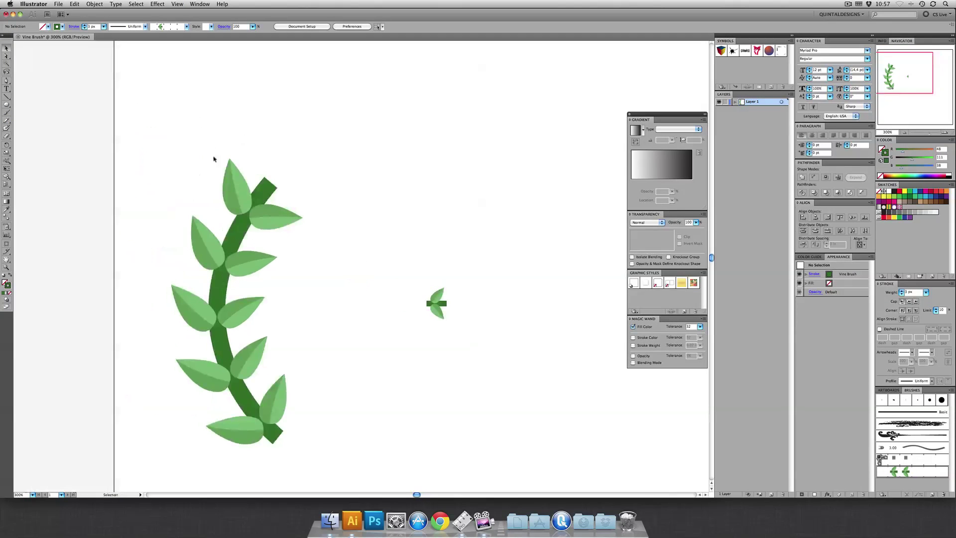
- Expand the vine branch's brush stroke into editable shapes
click(281, 213)
click(95, 4)
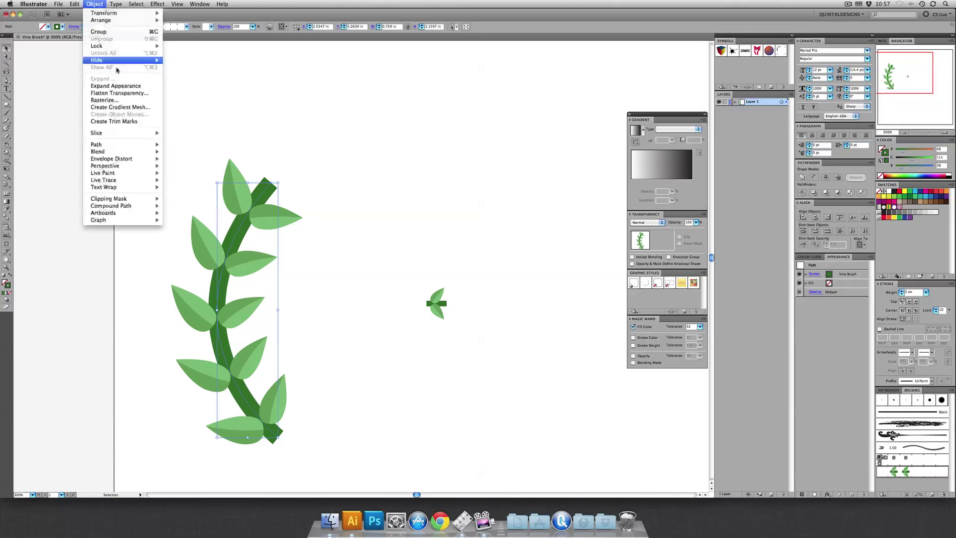
click(115, 85)
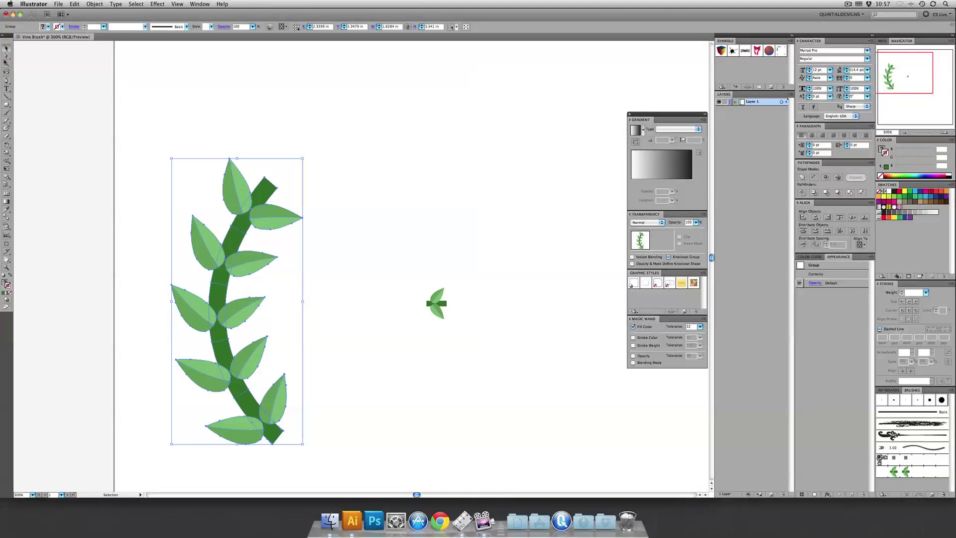
- Draw a pointed tip shape at the top of the stem and fill it with the stem's dark green
click(6, 79)
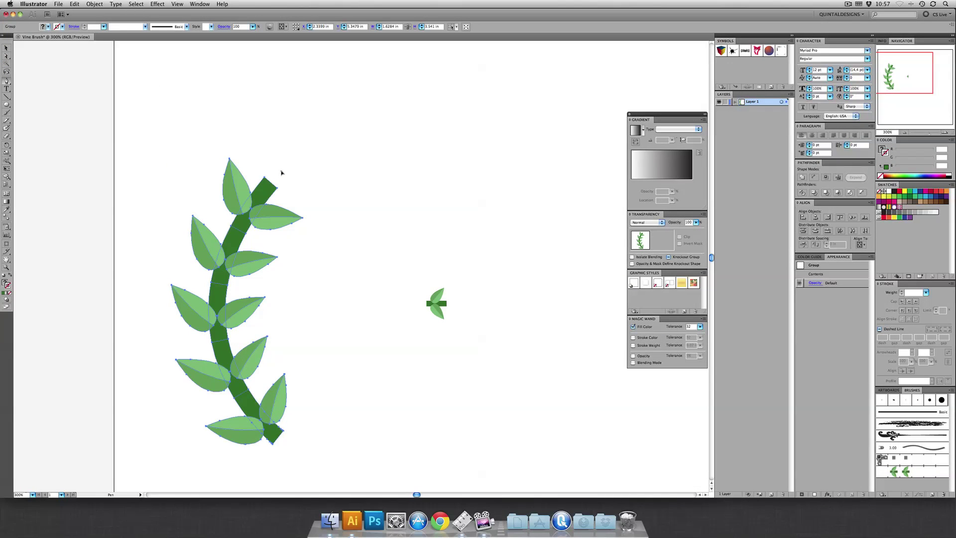
drag(264, 175, 282, 171)
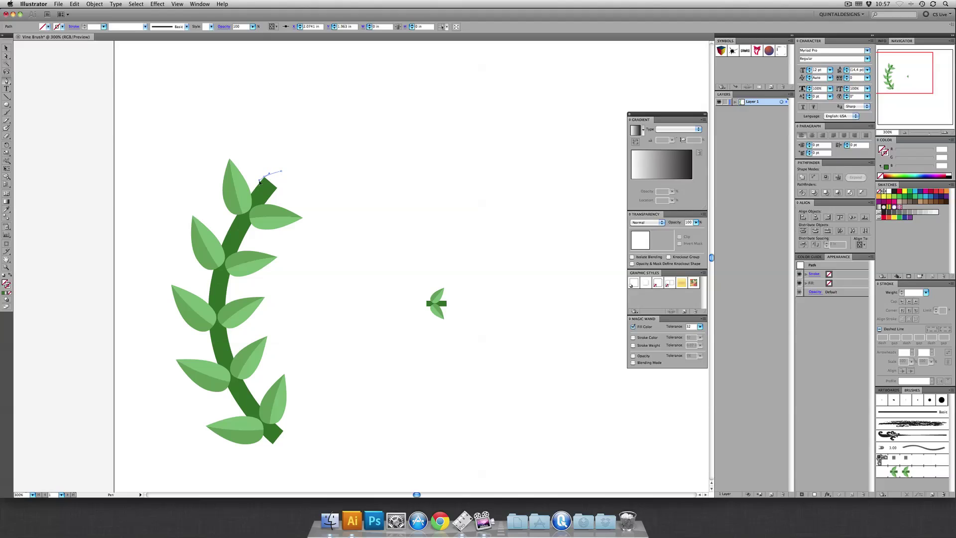
click(260, 180)
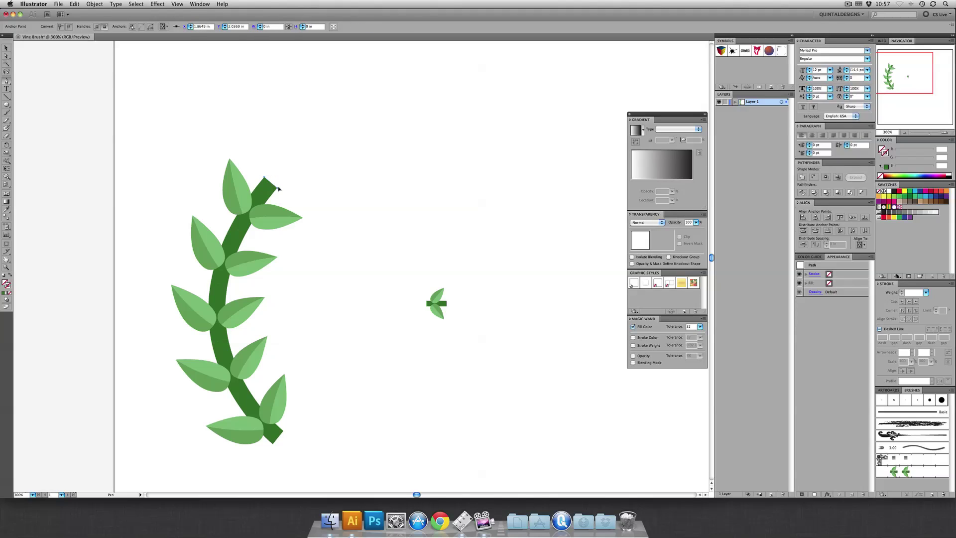
drag(277, 188, 283, 186)
click(281, 172)
click(6, 210)
click(248, 227)
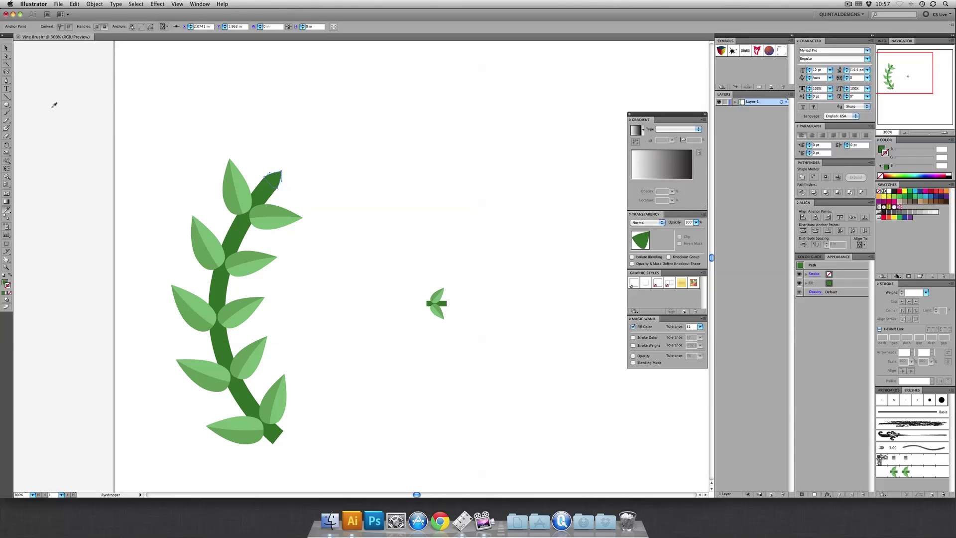
click(6, 48)
click(170, 96)
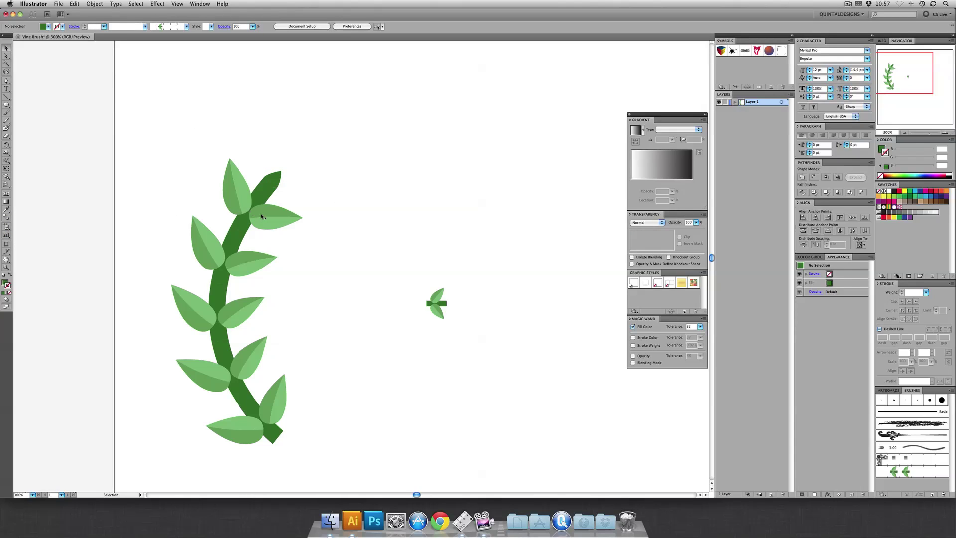
- Fit the artboard in view and group all the vine pieces together
key(super+minus)
key(super+minus)
key(super+0)
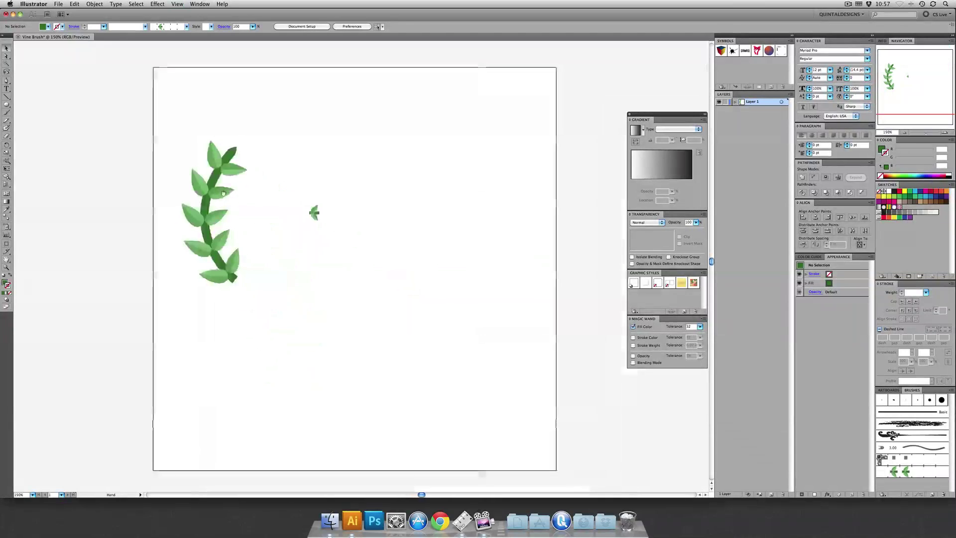
click(229, 170)
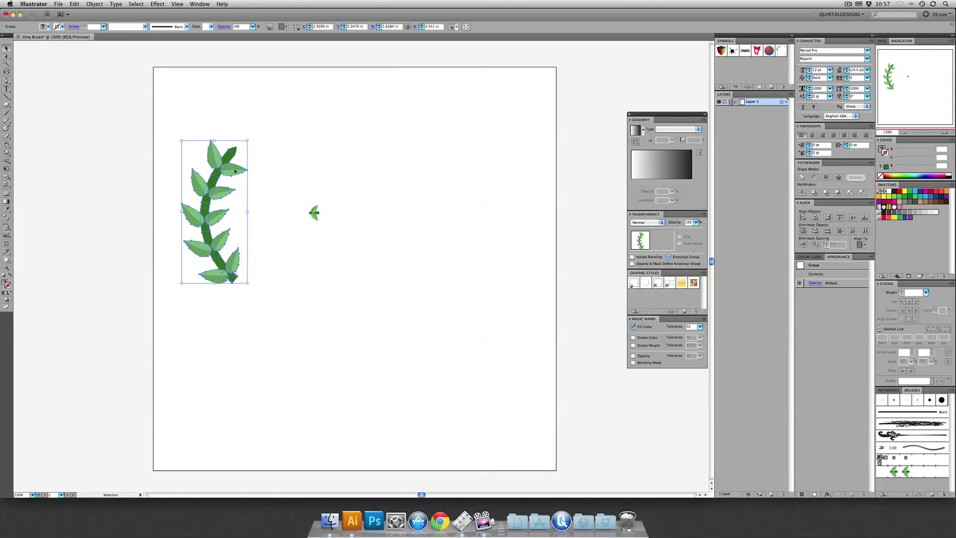
right_click(235, 170)
click(274, 203)
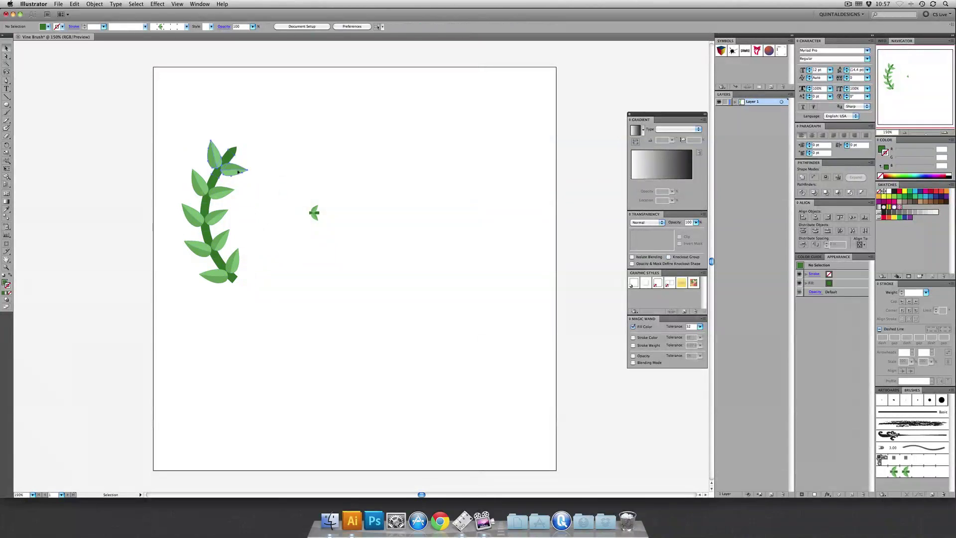
click(238, 172)
right_click(237, 170)
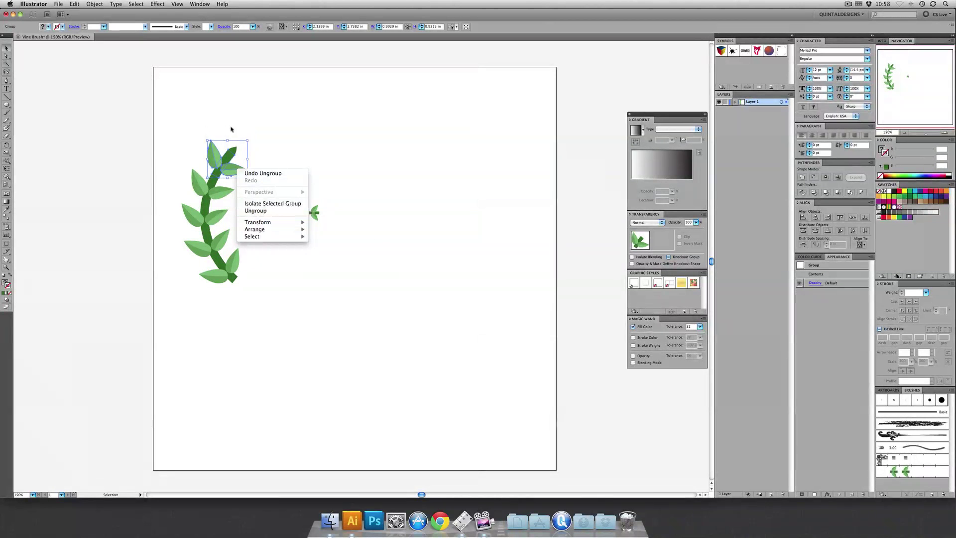
click(230, 129)
drag(152, 152, 253, 282)
right_click(213, 170)
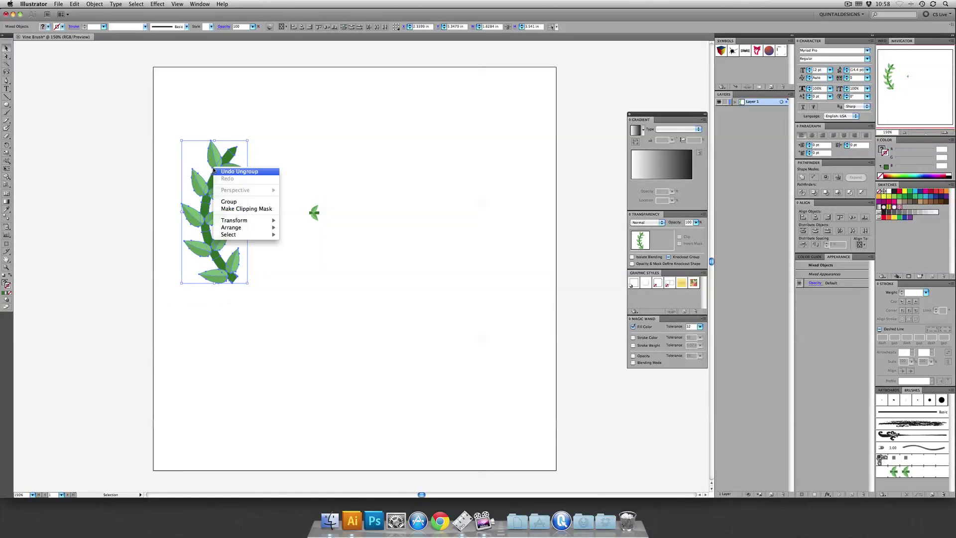
click(154, 169)
drag(169, 158, 278, 303)
right_click(220, 195)
click(239, 235)
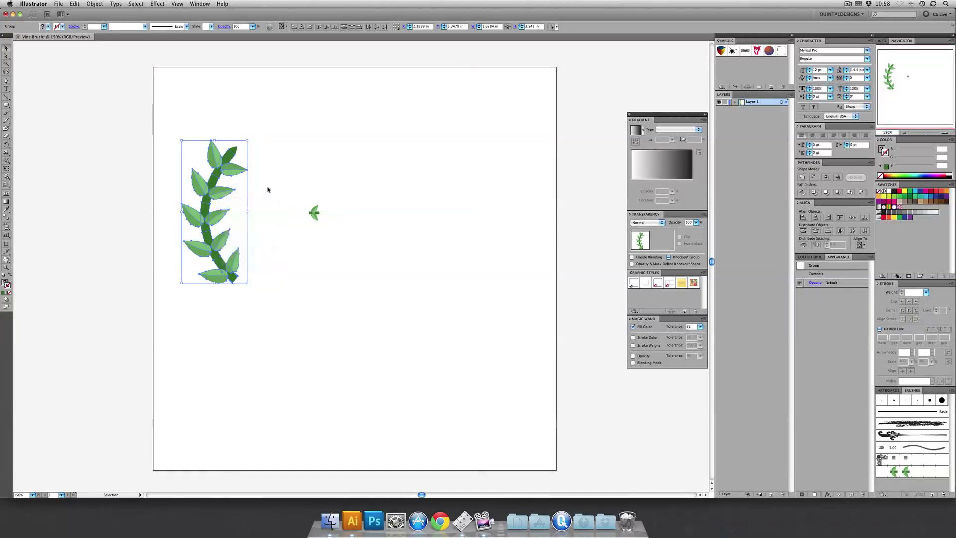
click(268, 189)
- Rotate the two top leaves of the vine
click(235, 170)
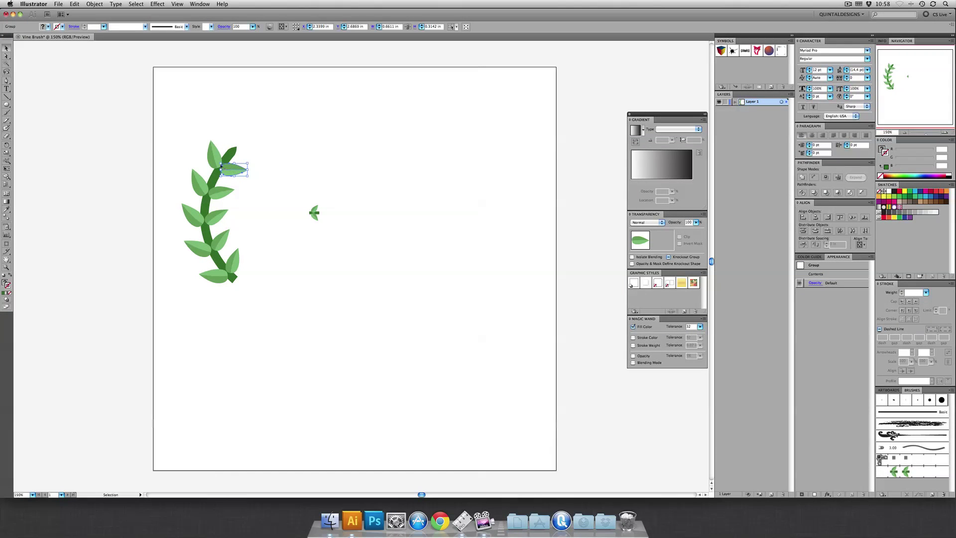
shift+click(213, 150)
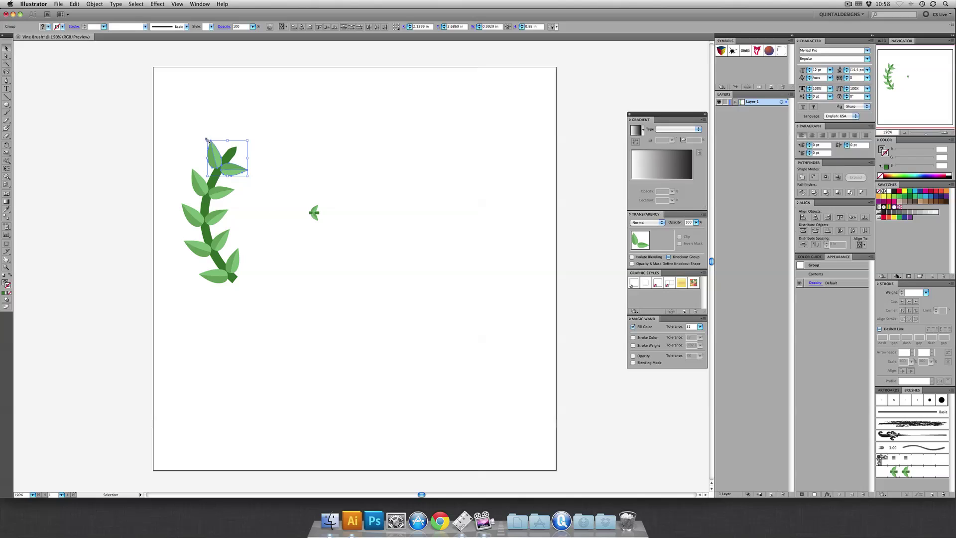
drag(206, 140, 219, 137)
click(257, 194)
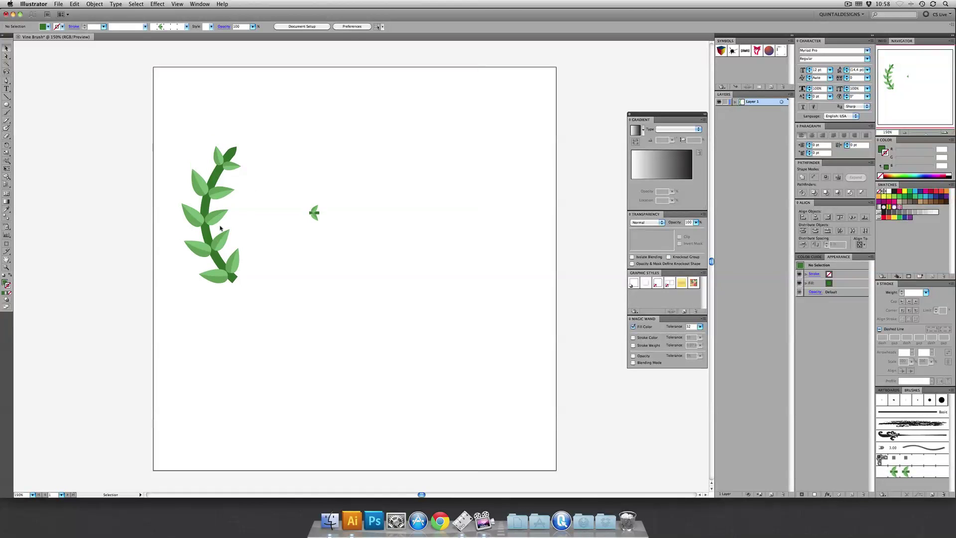
- Shrink the upper-left, middle and lower leaf pairs, then delete the small stray leaf pair
click(194, 173)
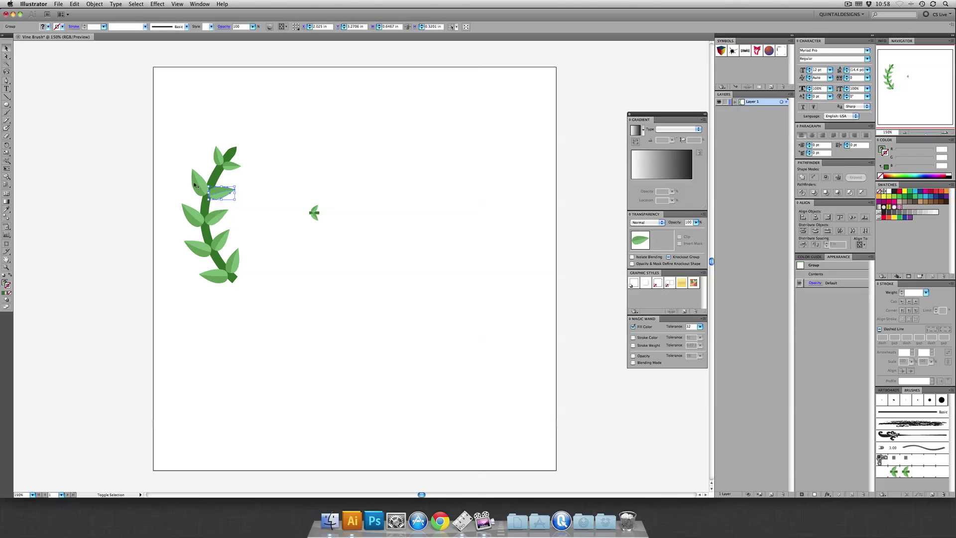
drag(194, 173, 193, 172)
click(234, 212)
click(199, 219)
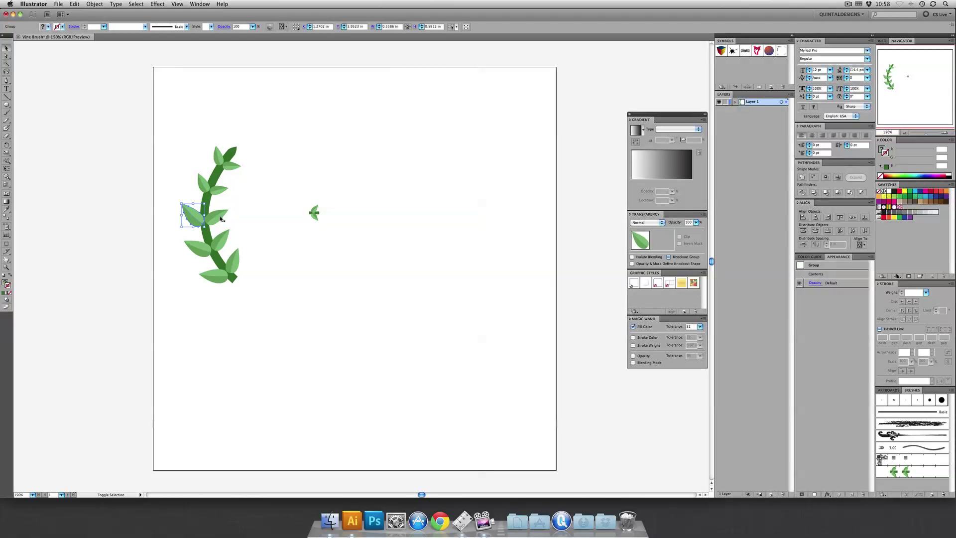
drag(180, 203, 188, 205)
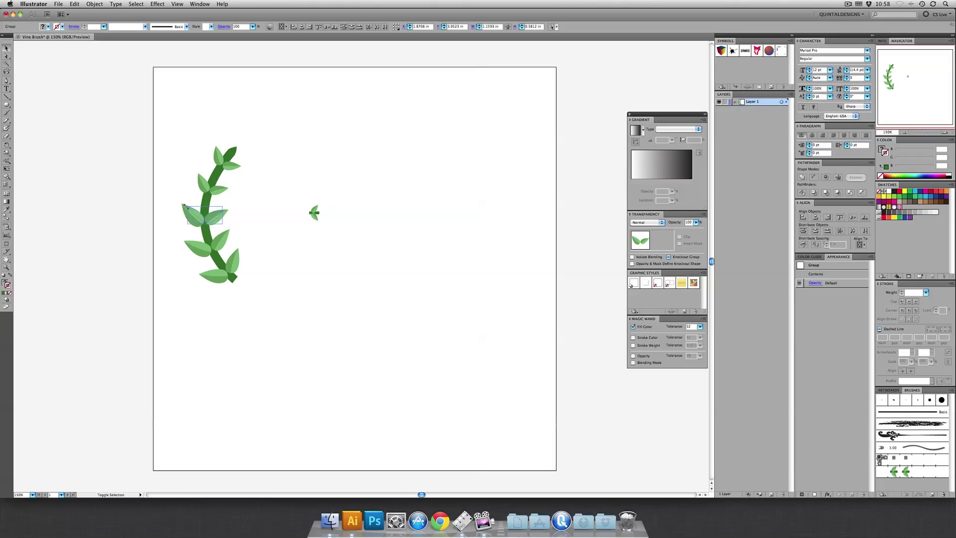
click(254, 229)
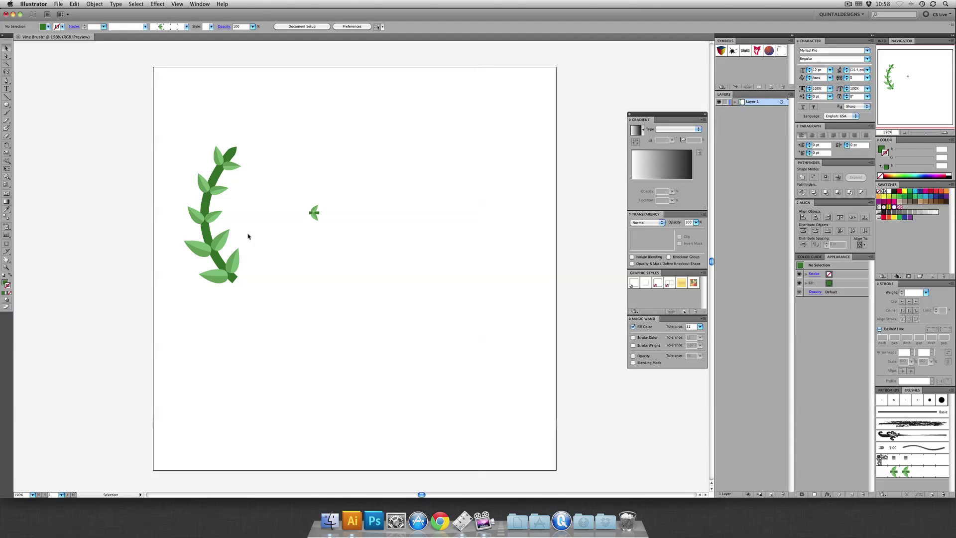
click(223, 246)
drag(184, 229, 186, 231)
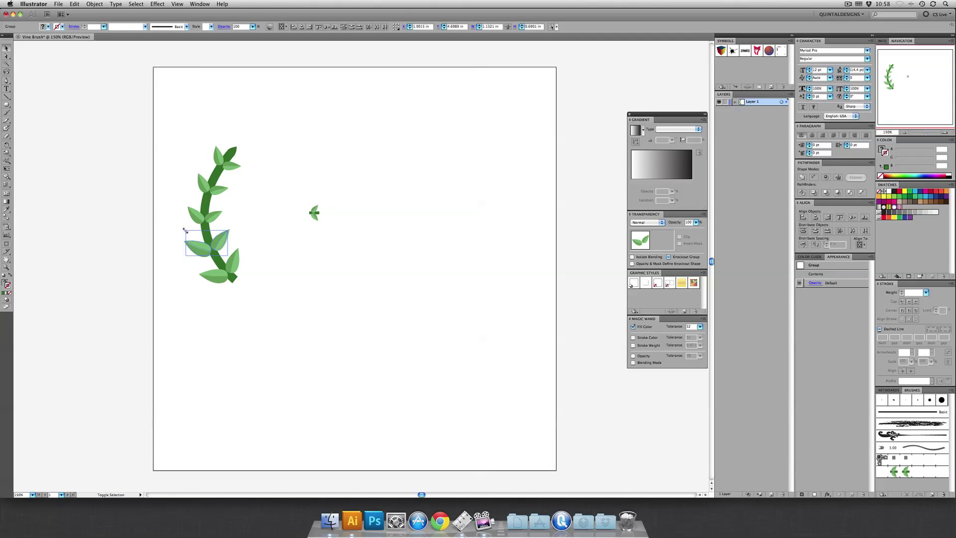
click(313, 203)
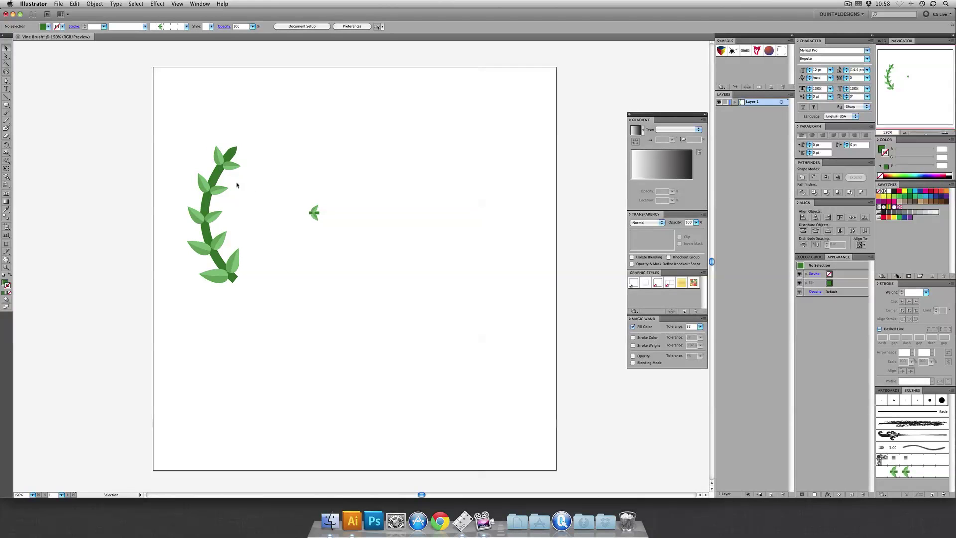
key(super+equal)
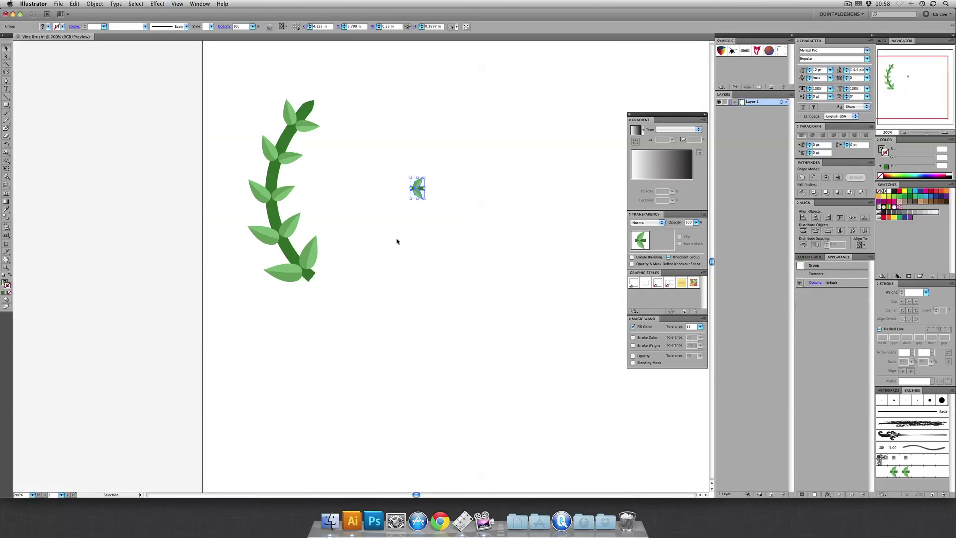
key(Delete)
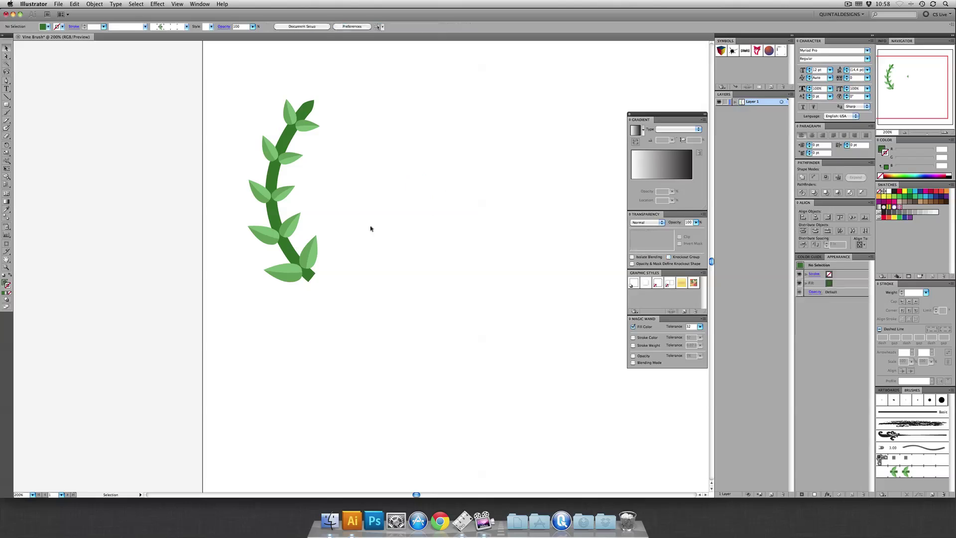
- Select the whole vine artwork and enlarge it proportionally
drag(354, 224, 298, 239)
key(super+minus)
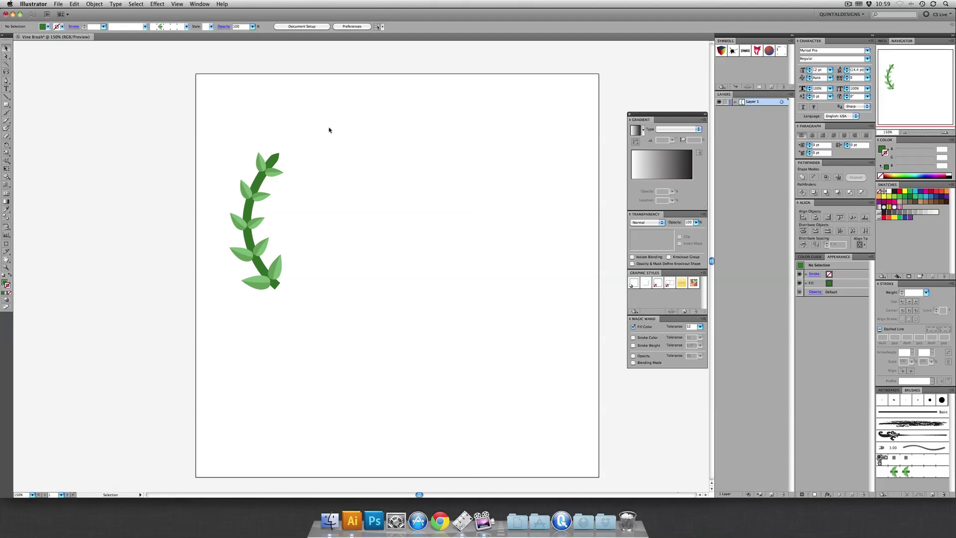
drag(329, 127, 201, 335)
key(a)
key(v)
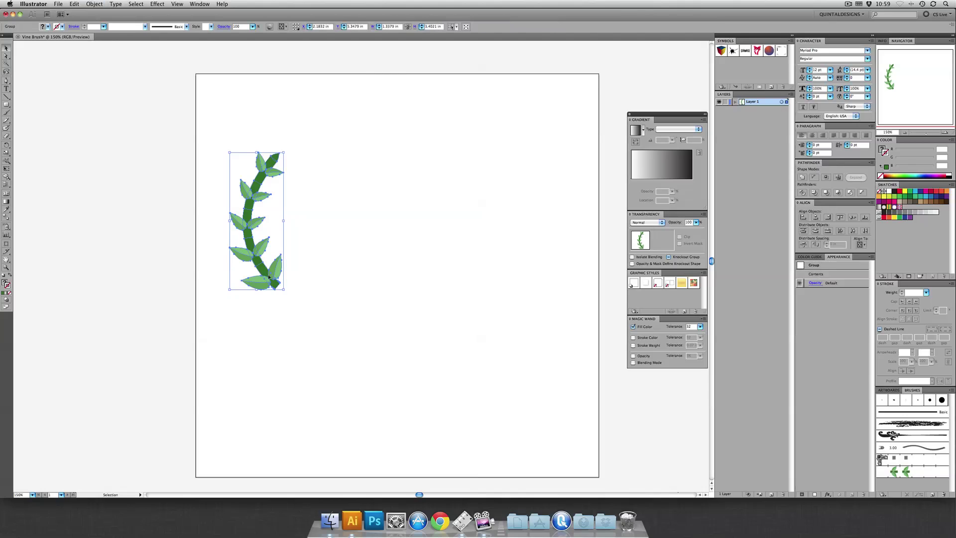
drag(282, 288, 327, 351)
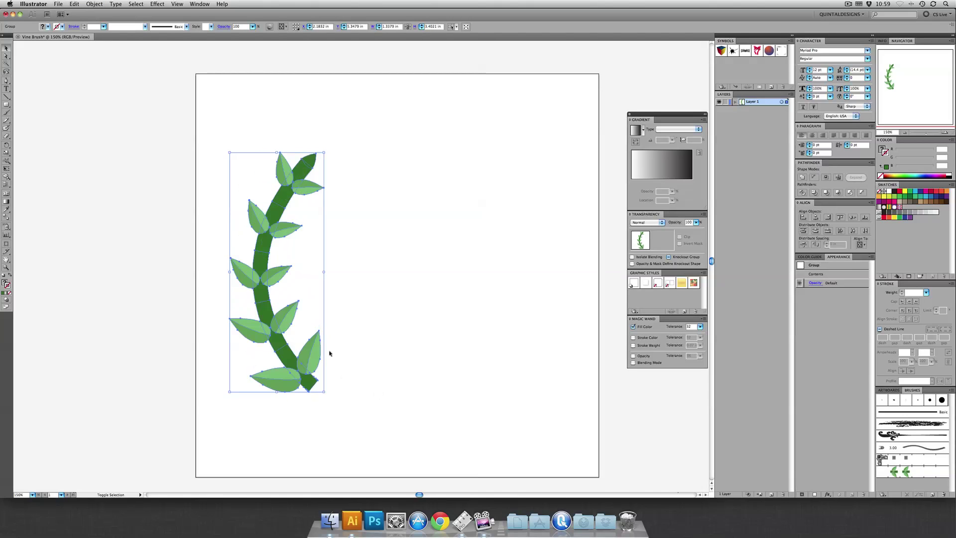
- Duplicate the vine to the right, reflect the copy, position it, and nudge both vines to centre
drag(268, 319, 413, 319)
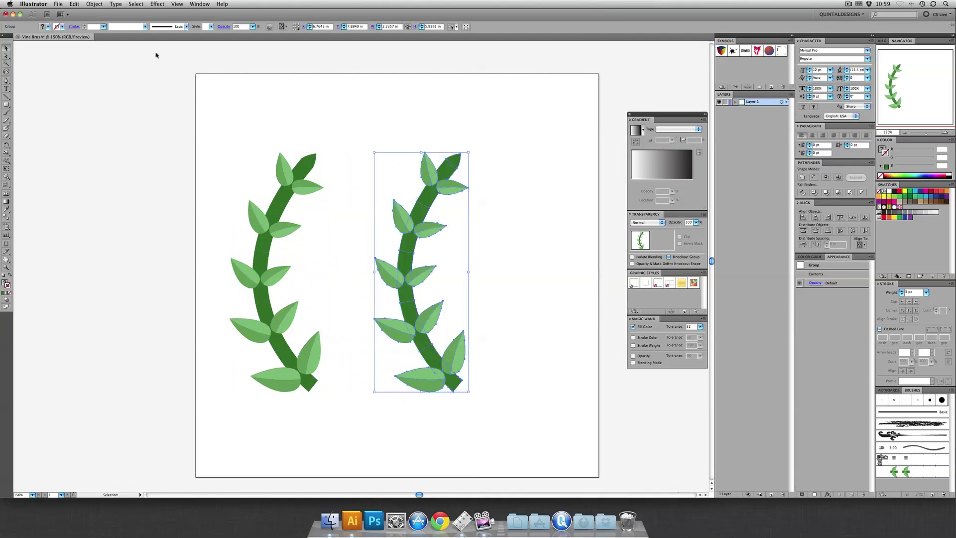
click(102, 5)
mouse_move(106, 13)
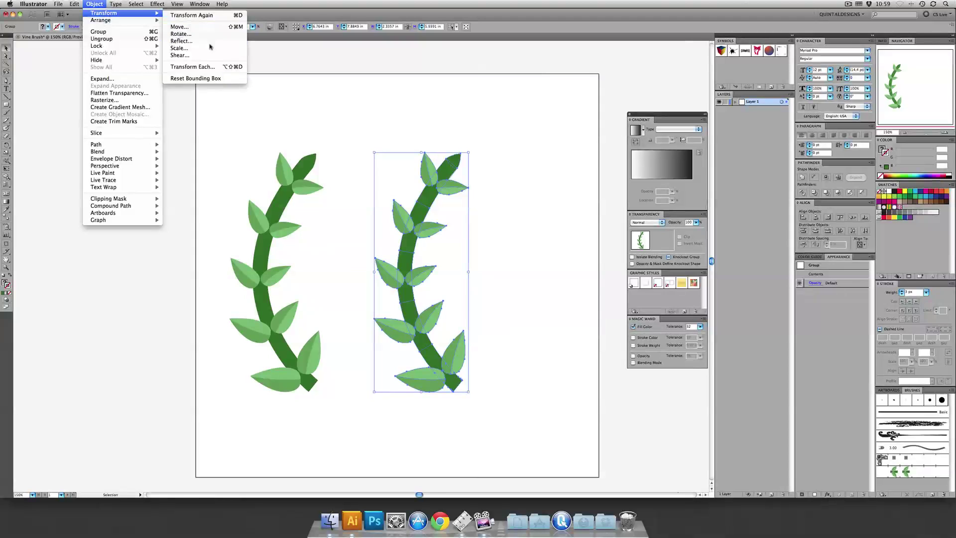
click(208, 43)
key(Return)
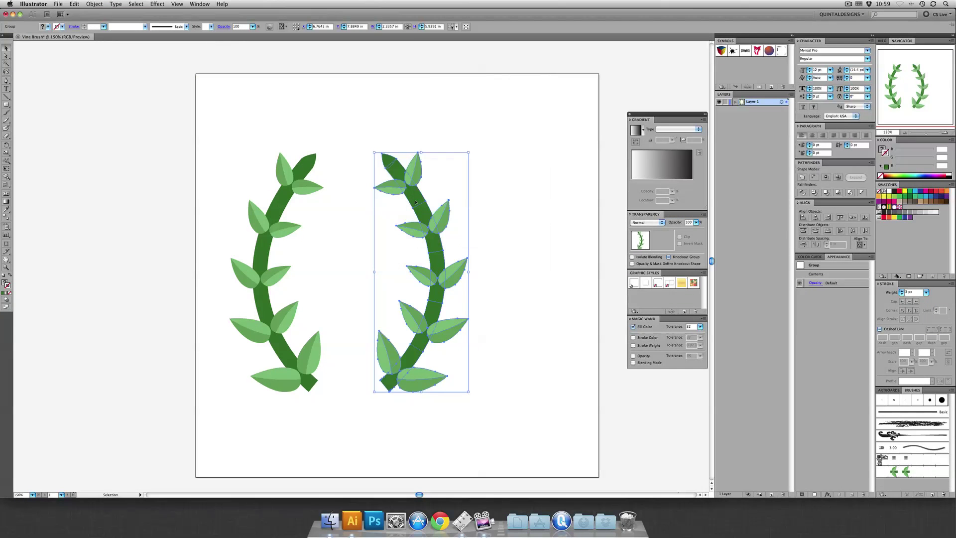
drag(426, 202, 526, 199)
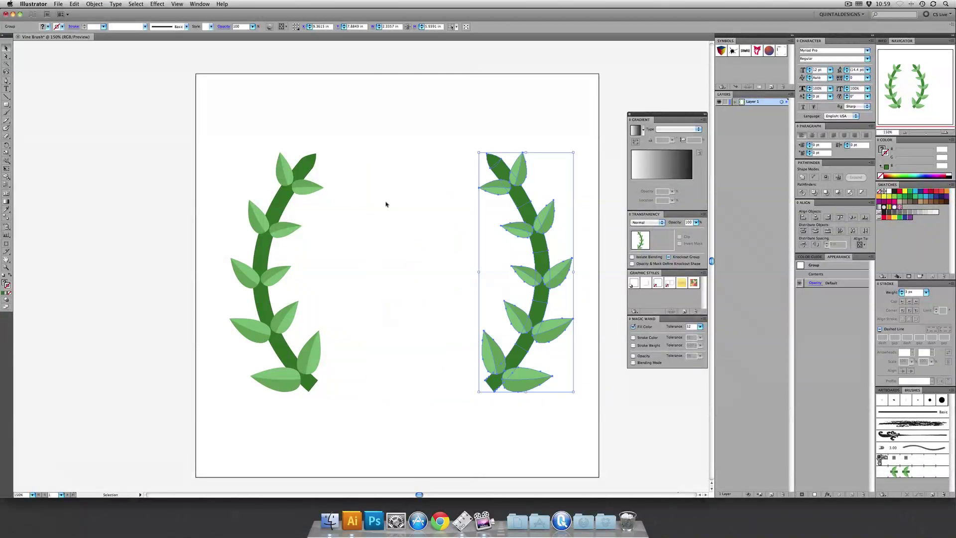
shift+click(301, 173)
key(Left)
key(Left)
click(52, 119)
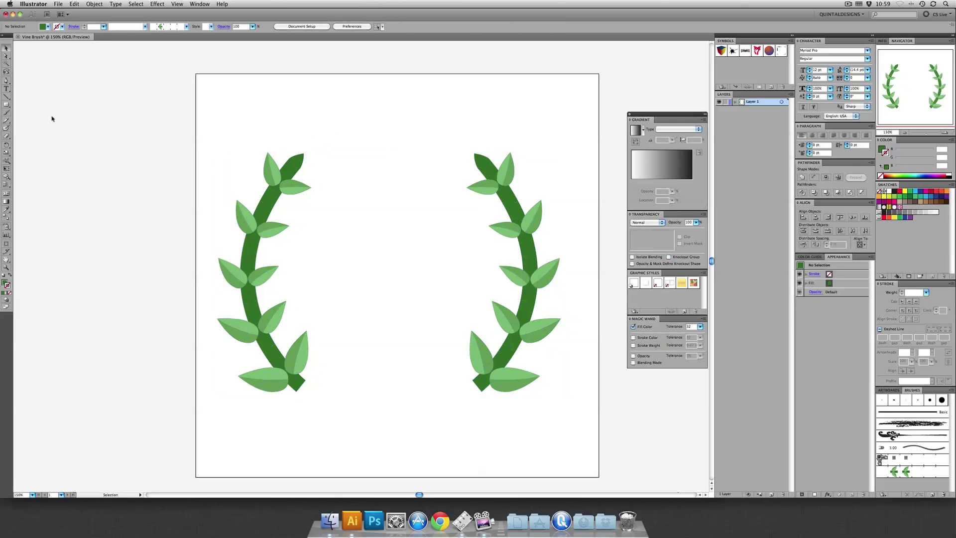
drag(6, 106, 57, 128)
- Draw a green circle between the vines and nudge it left and right until centred
drag(394, 268, 478, 353)
key(v)
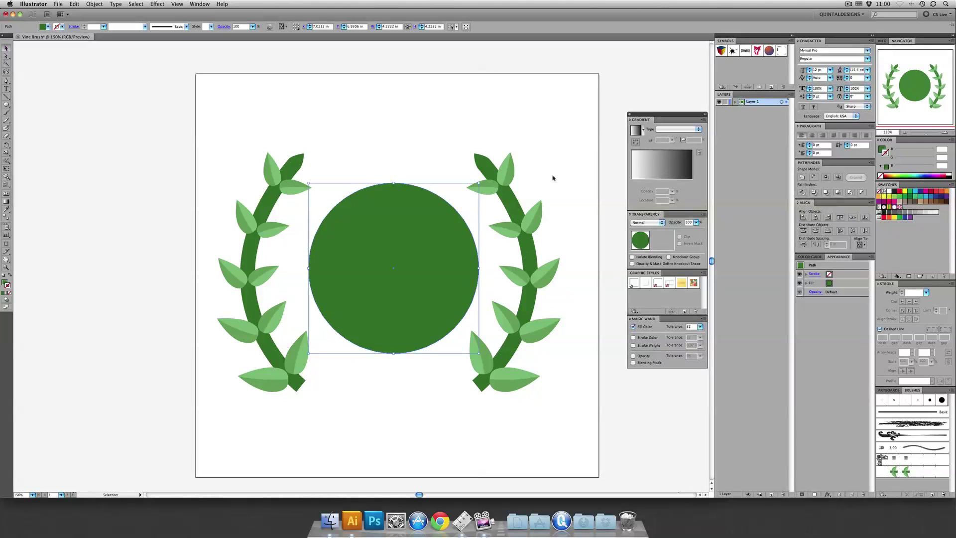
key(shift+Left)
key(Right)
key(Right)
key(Right)
key(Right)
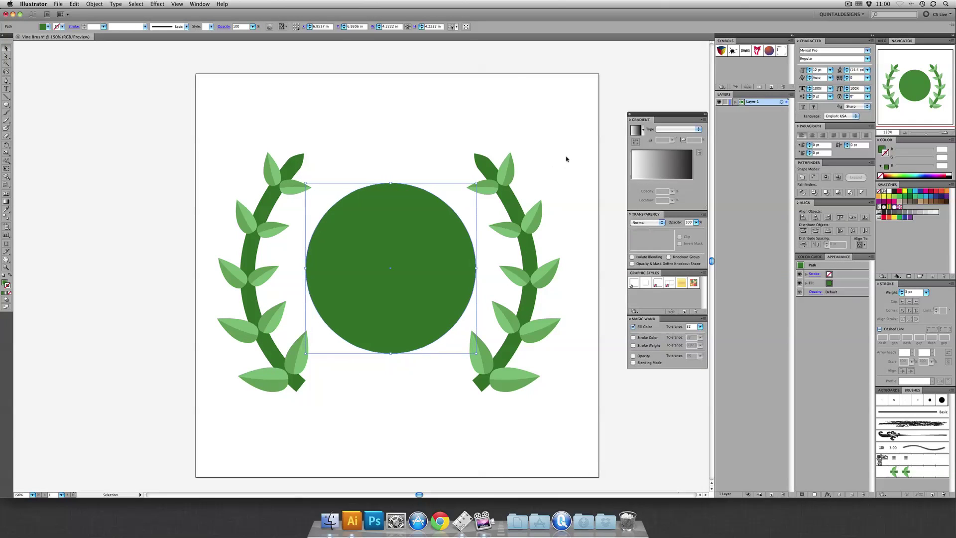
click(567, 159)
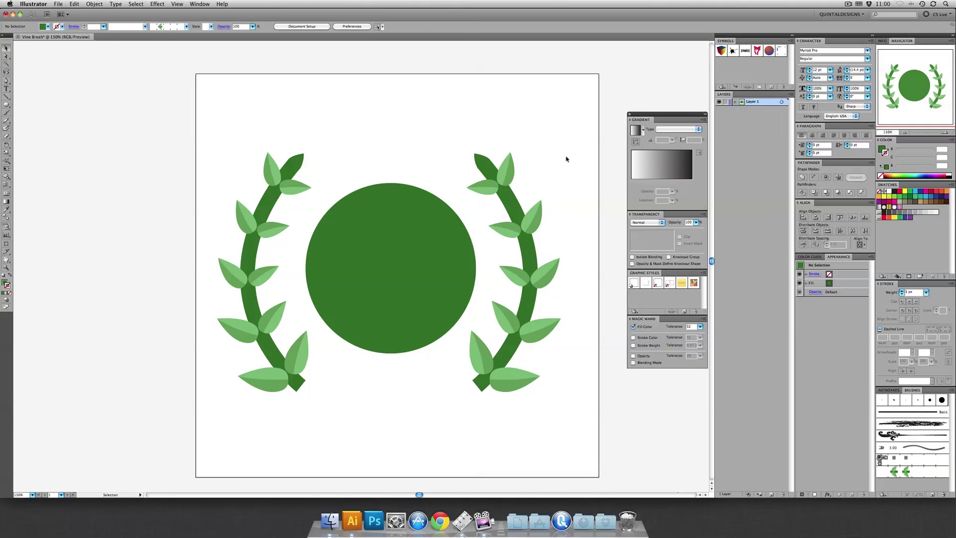